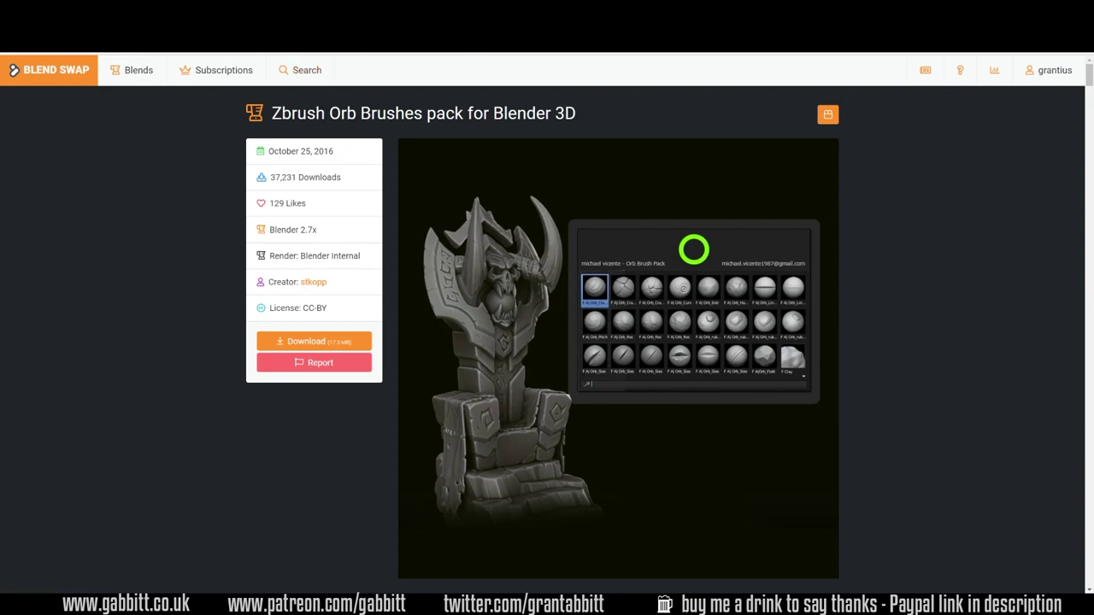
double_click(342, 113)
scroll(306, 313, "down", 1)
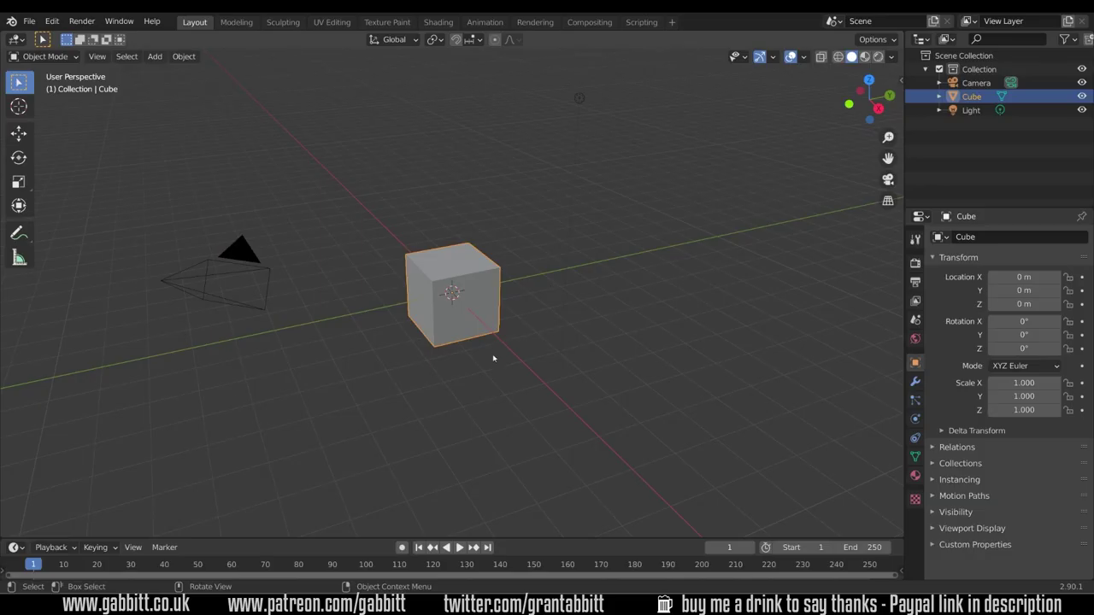
middle_click_drag(459, 364, 425, 394)
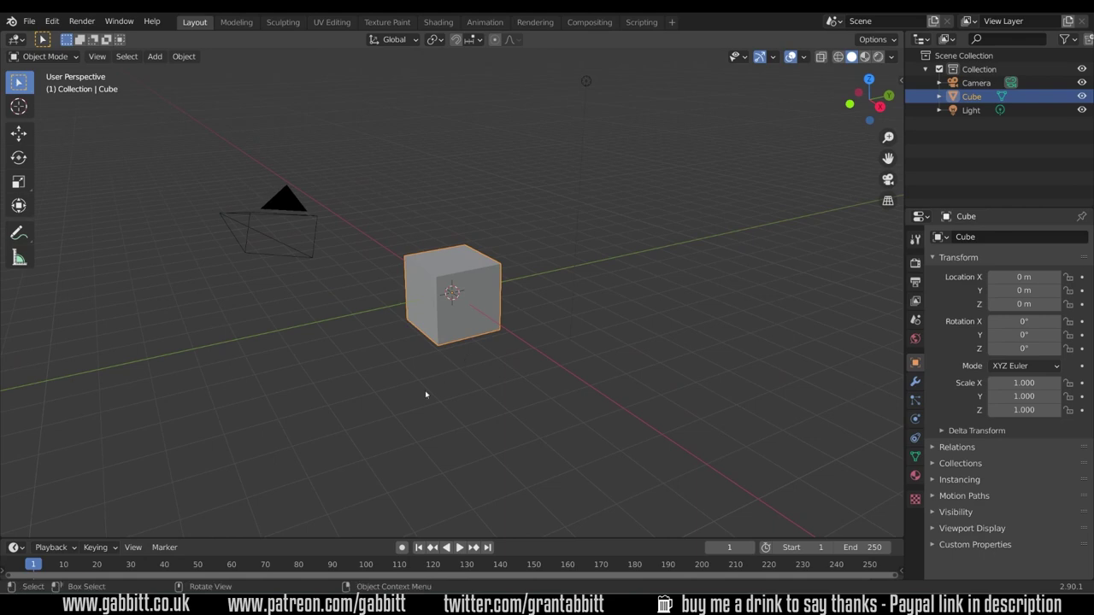
Start appending from OrbBrushes.blend in the zbrush-orb-brushes-pack-for-blender-3d folder and open its Brush category.
left_click(30, 22)
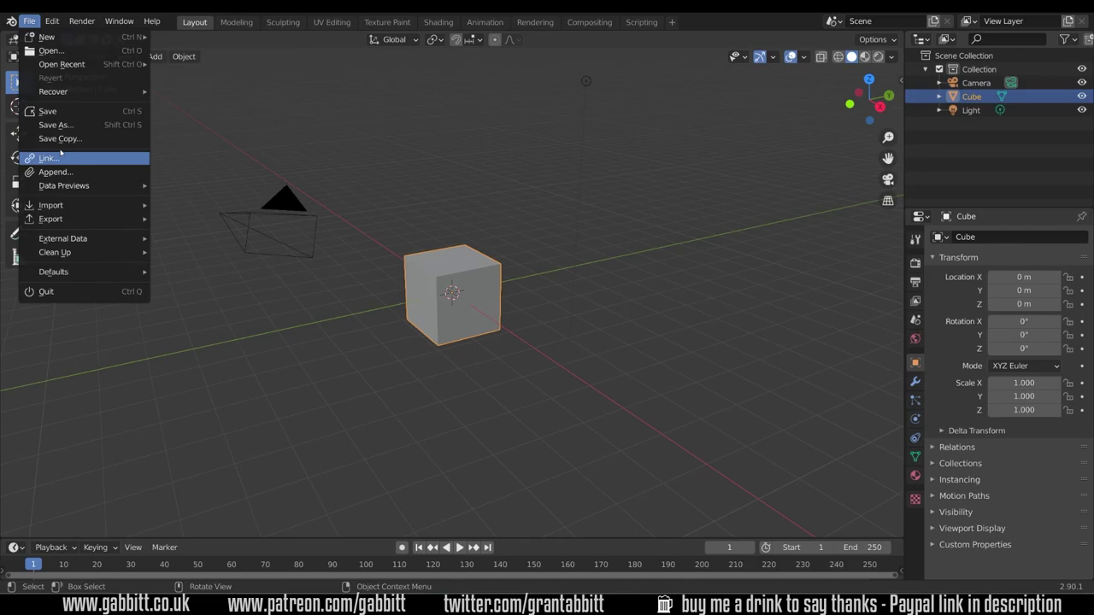
left_click(54, 173)
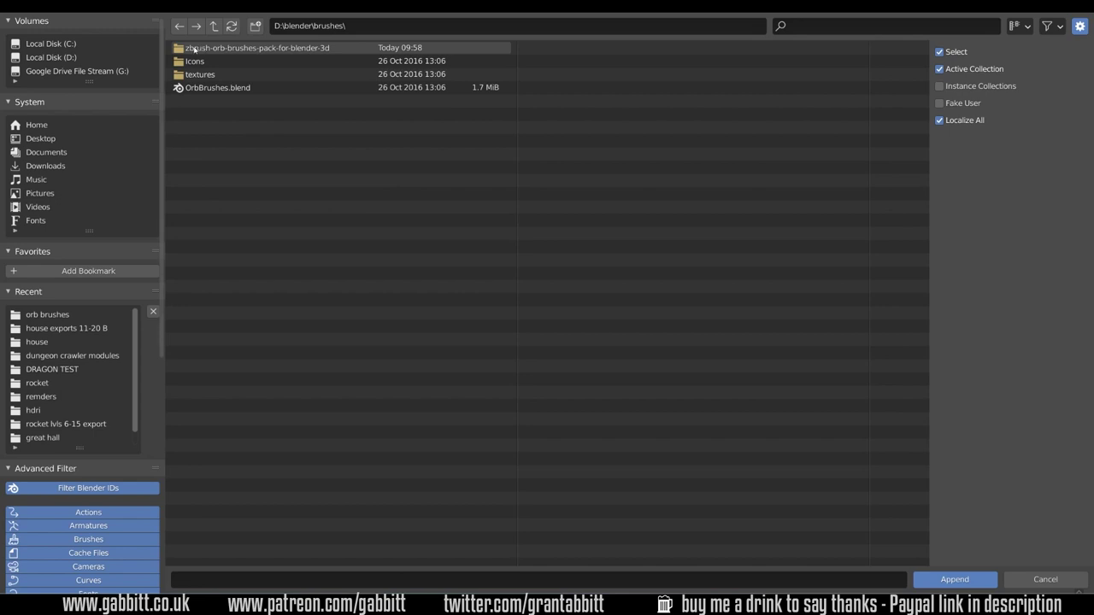
left_click(195, 49)
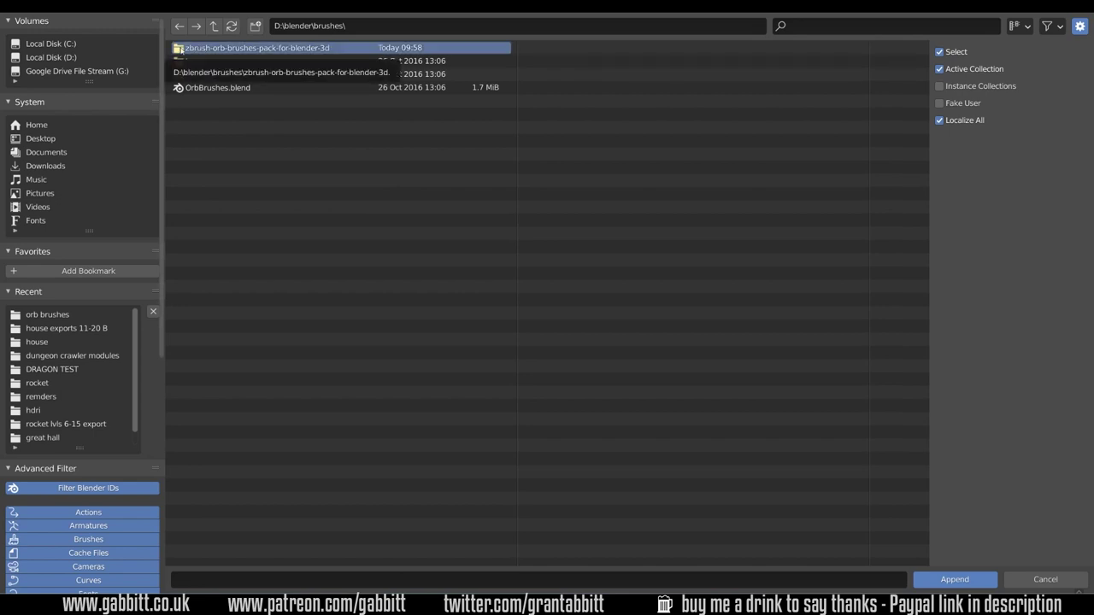
double_click(179, 49)
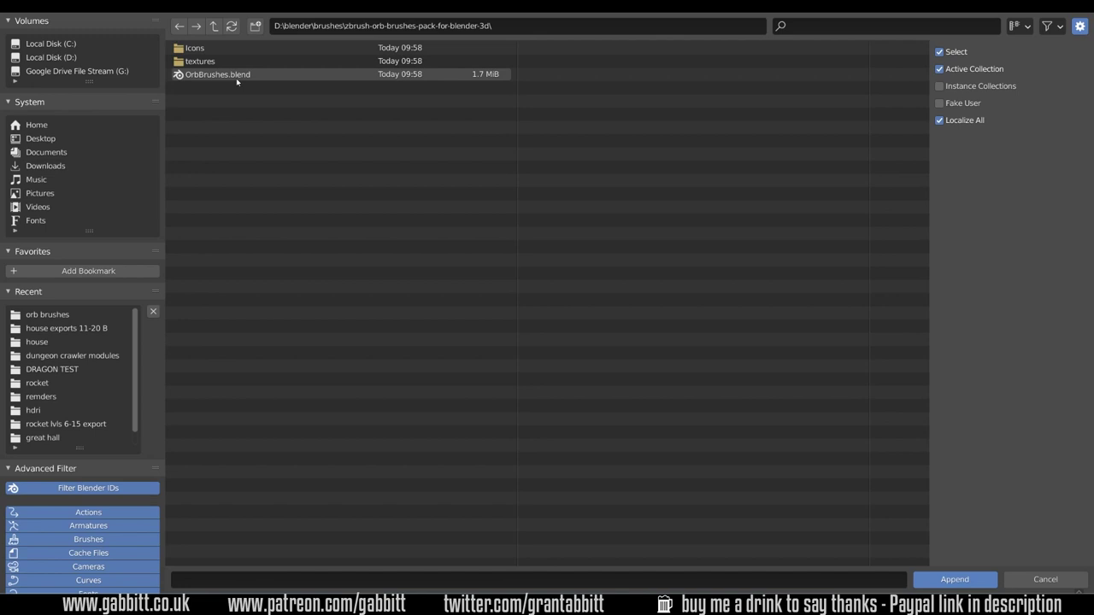
double_click(233, 76)
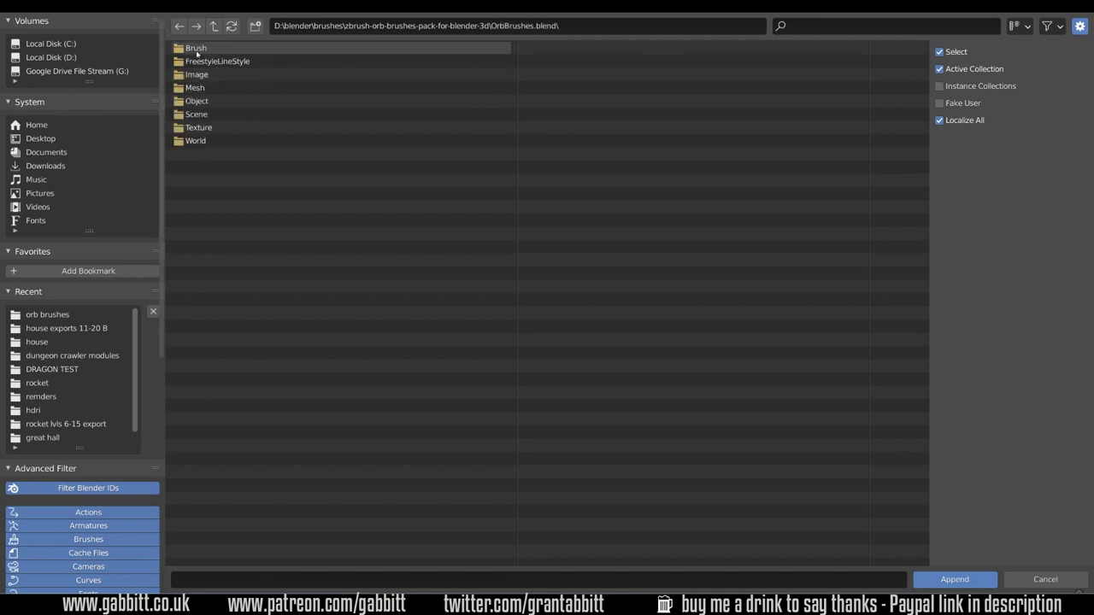
double_click(196, 50)
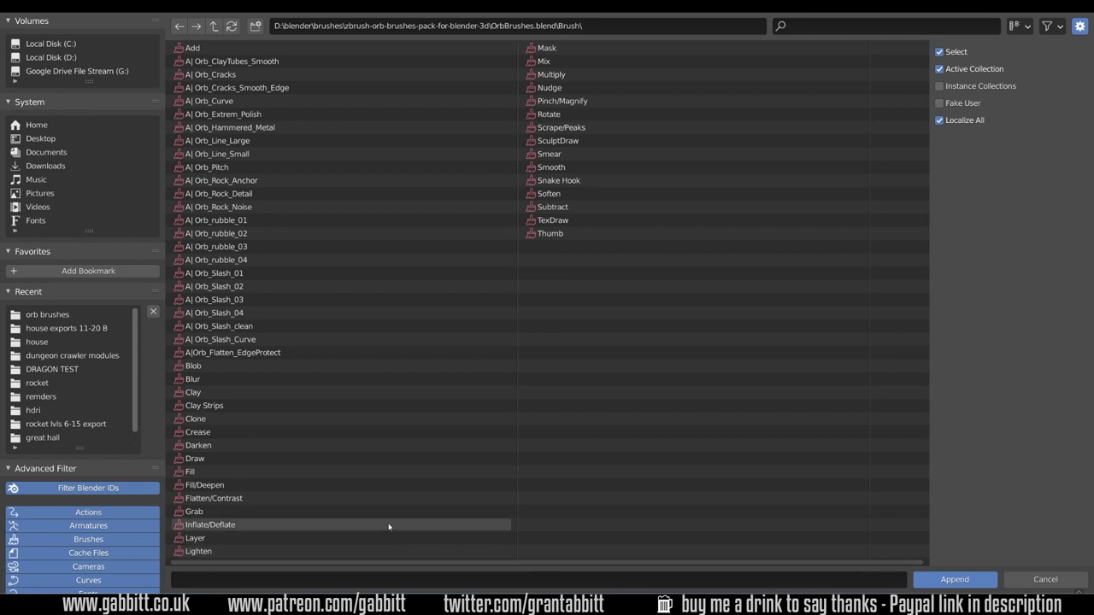
Append all the Orb brushes, from A| Orb_ClayTubes_Smooth through A|Orb_Flatten_EdgeProtect.
left_click(239, 353)
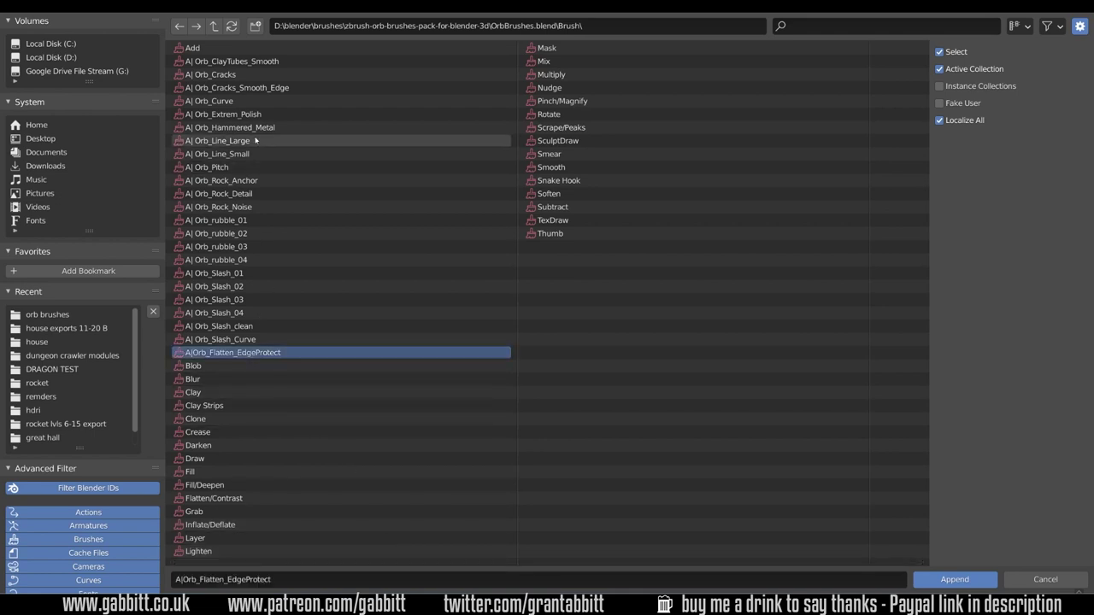
left_click(228, 62, "shift")
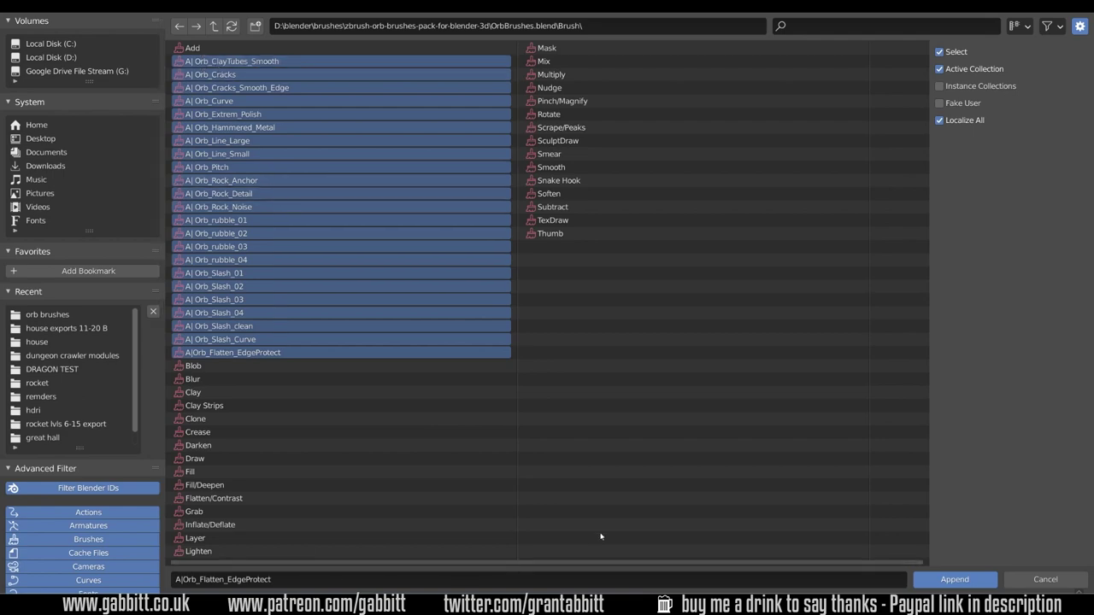
left_click(939, 583)
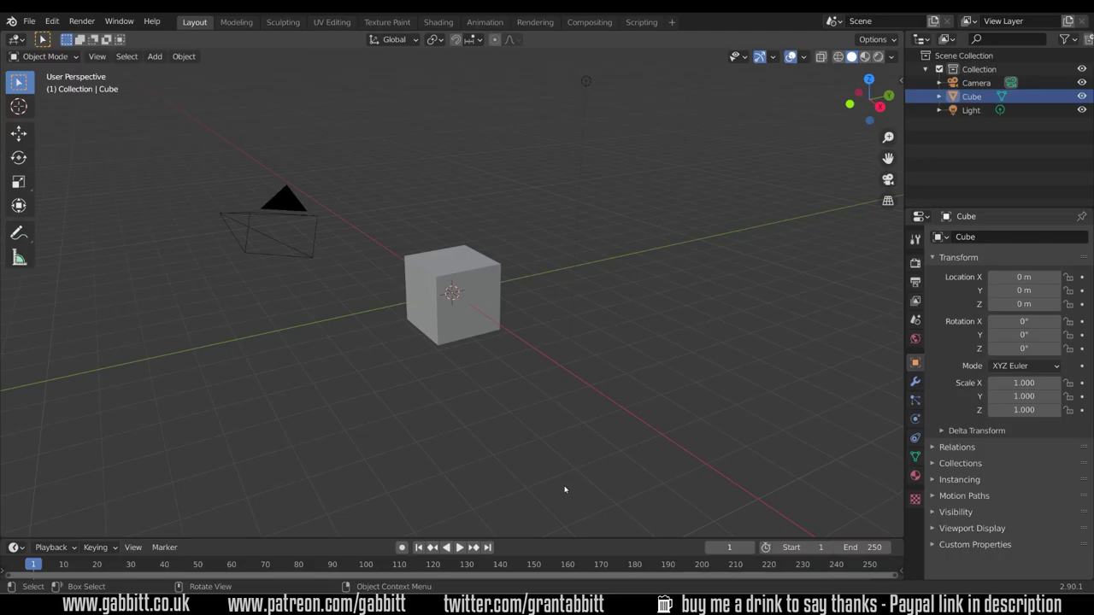
Scale the default cube to about 0.72 along Z and about 1.8 along X to form a block.
left_click(492, 292)
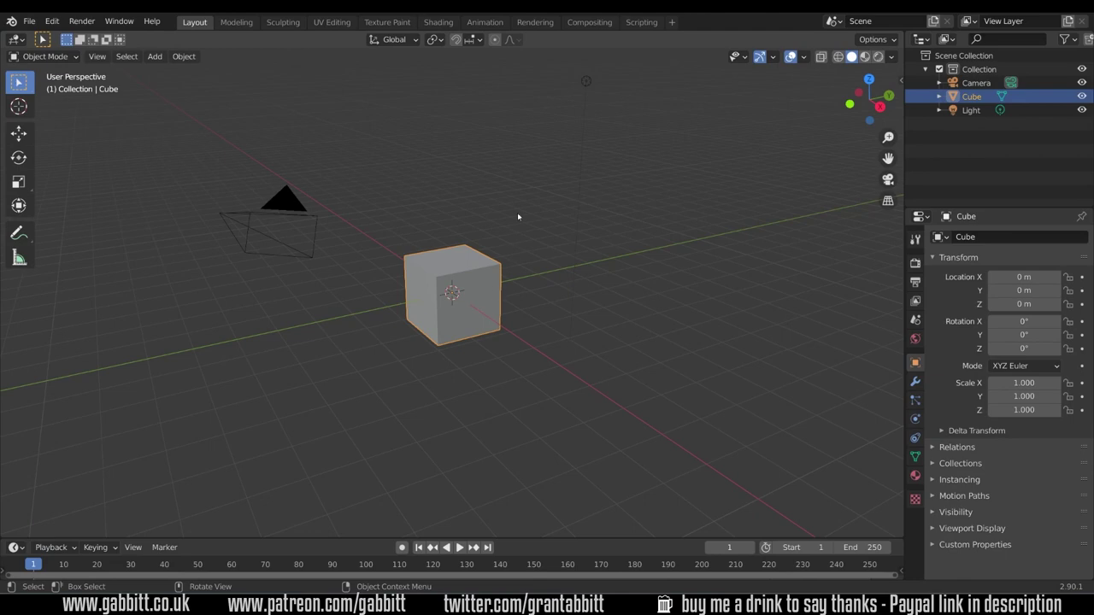
key("s")
key("z")
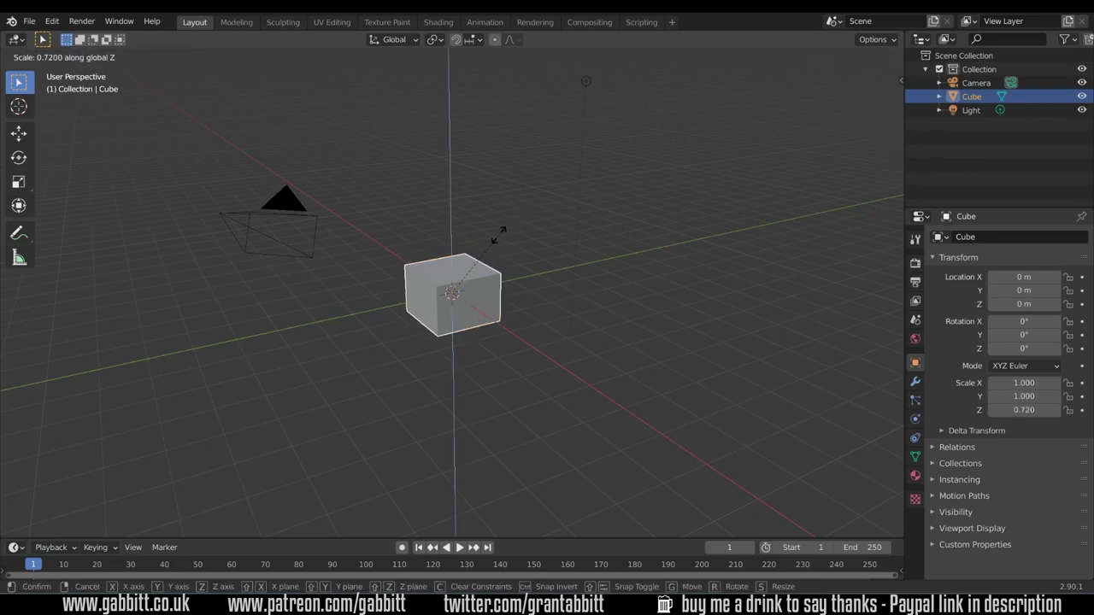
left_click(500, 239)
key("s")
key("x")
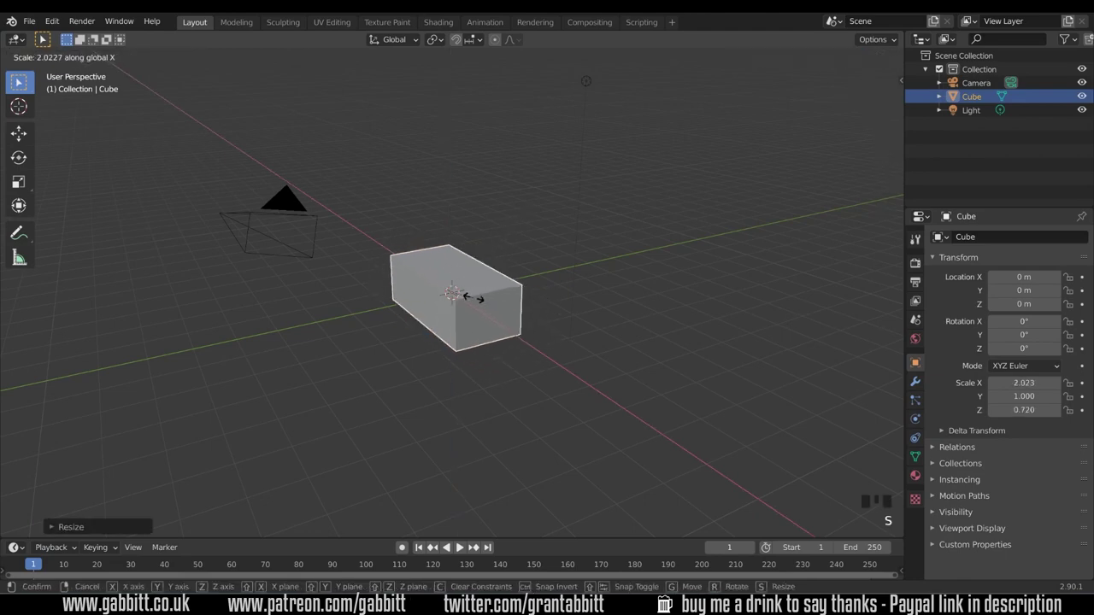
left_click(474, 298)
Apply the scale transform to the stretched block.
middle_click_drag(474, 298, 491, 329)
key("ctrl+a")
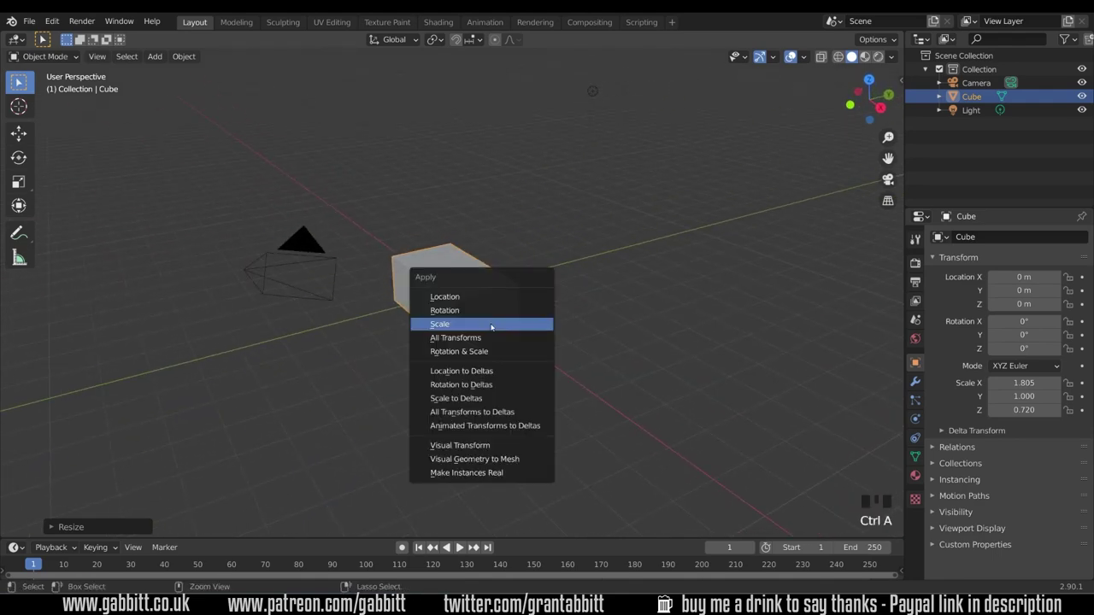
left_click(439, 326)
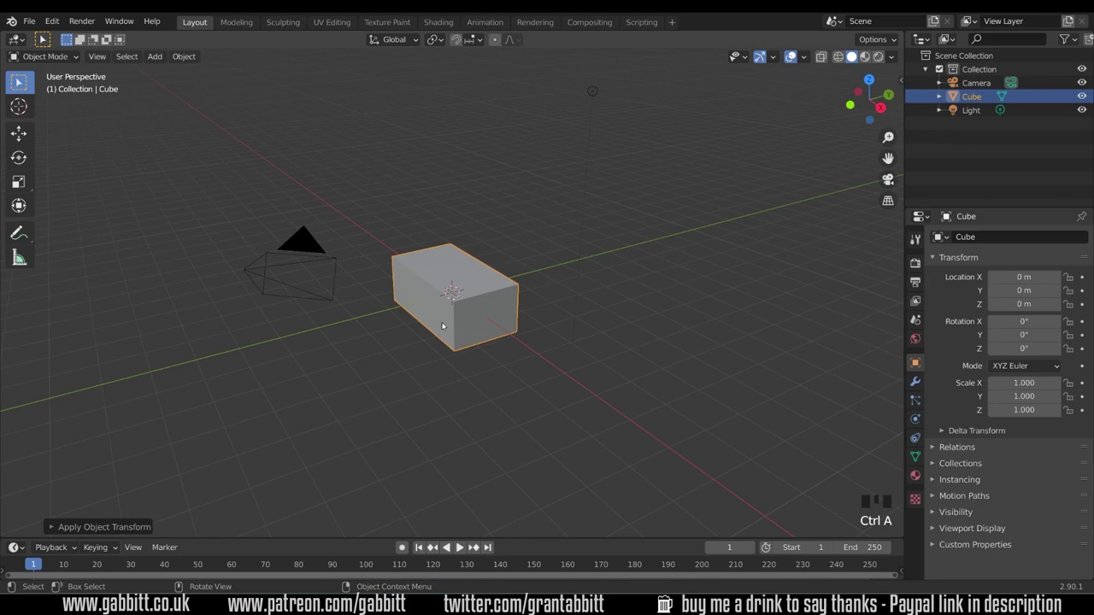
Switch to the Sculpting workspace and widen the brush toolbar so that the brush names are shown.
middle_click_drag(439, 326, 474, 312)
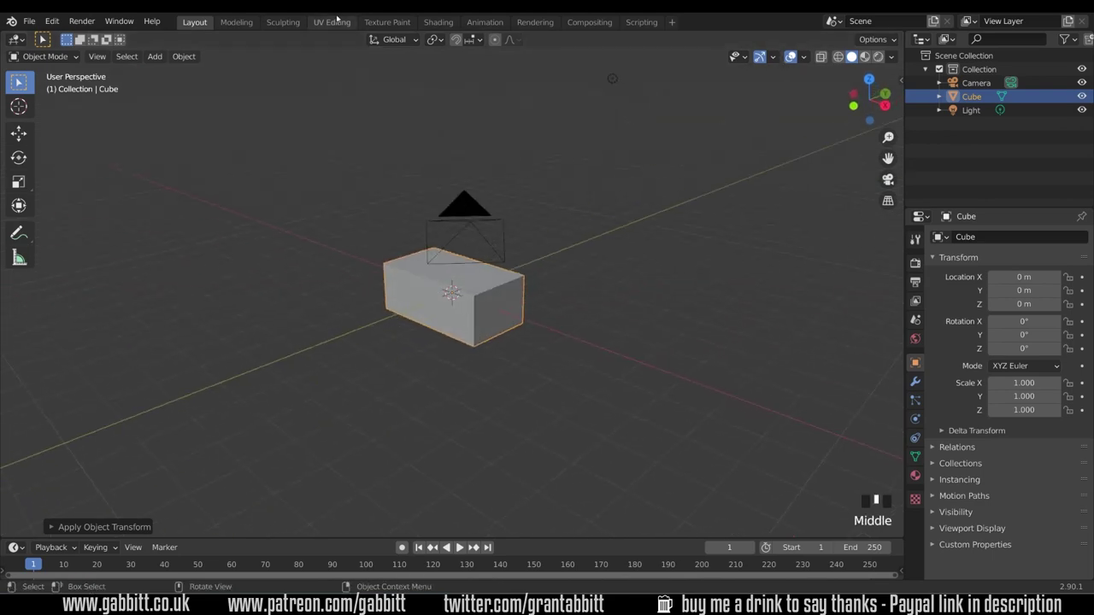
left_click(291, 24)
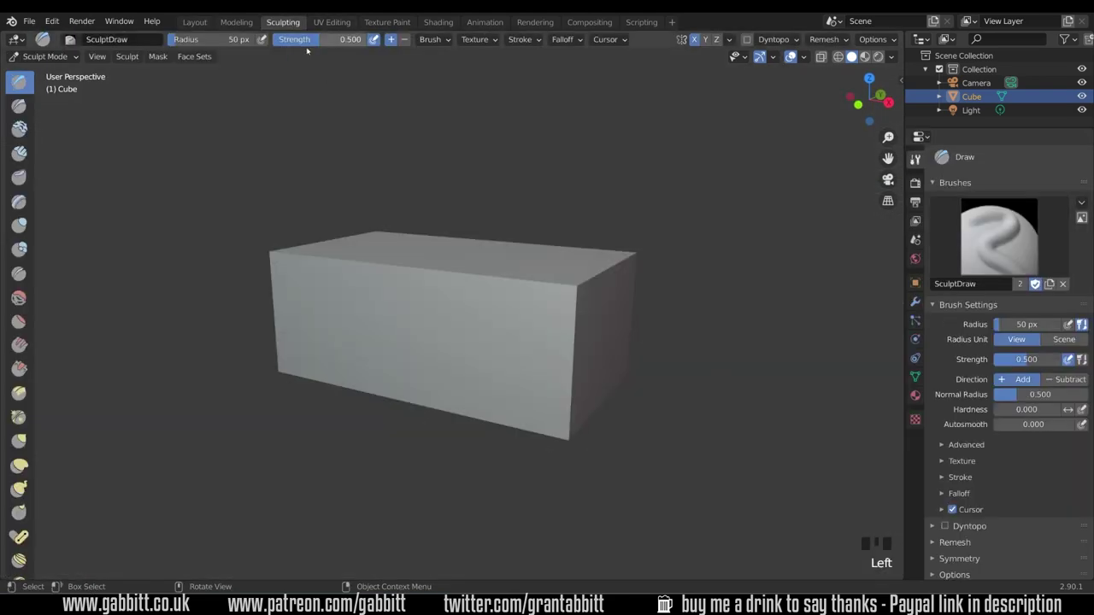
middle_click_drag(531, 259, 471, 261)
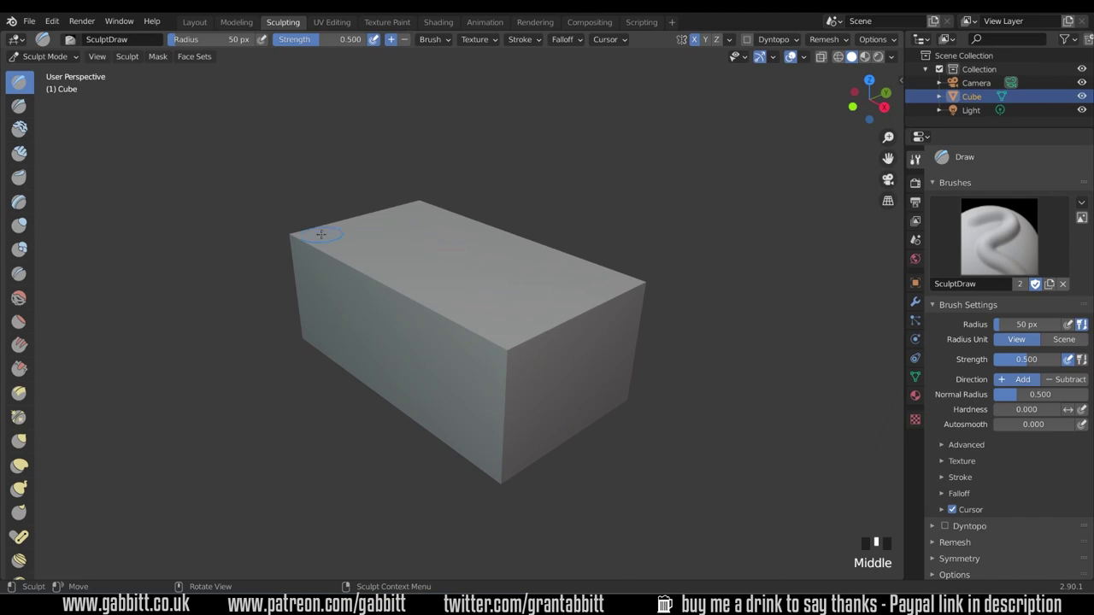
left_click_drag(38, 246, 124, 247)
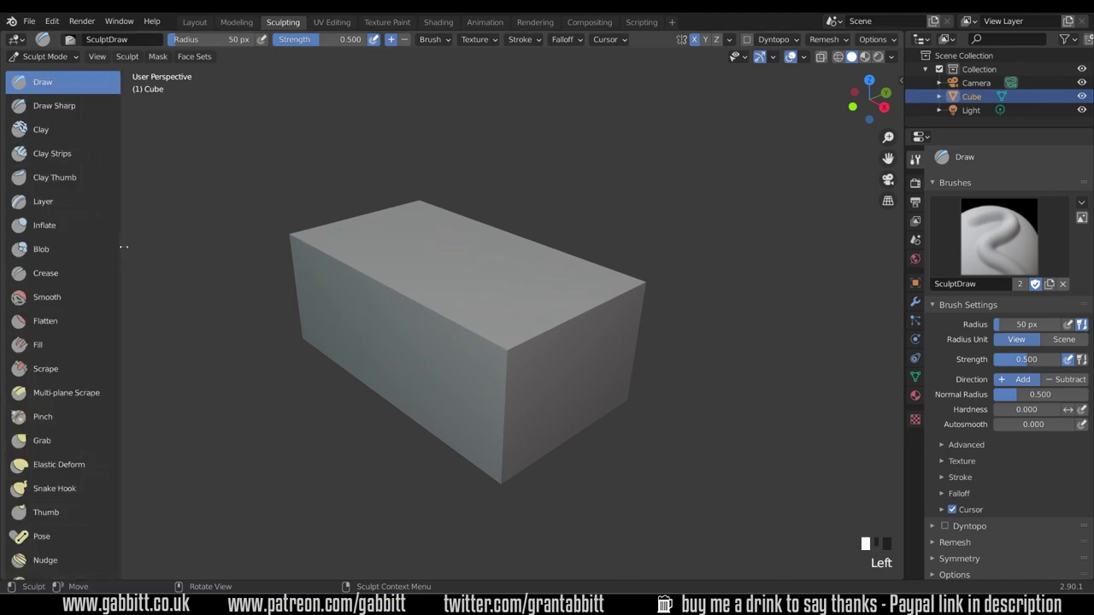
scroll(88, 248, "down", 10)
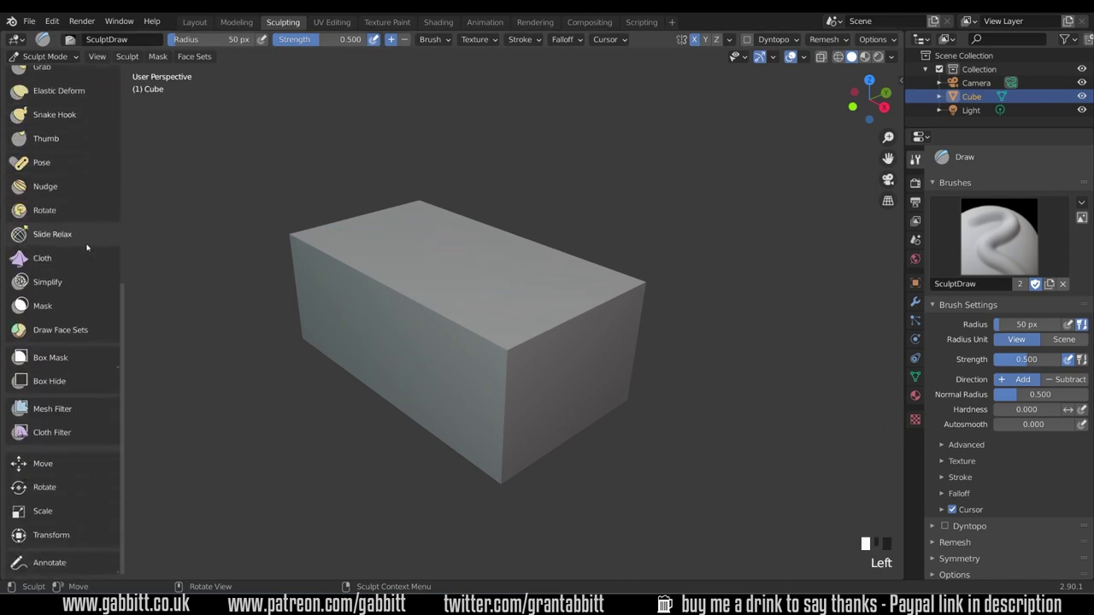
scroll(87, 283, "up", 4)
scroll(88, 282, "up", 7)
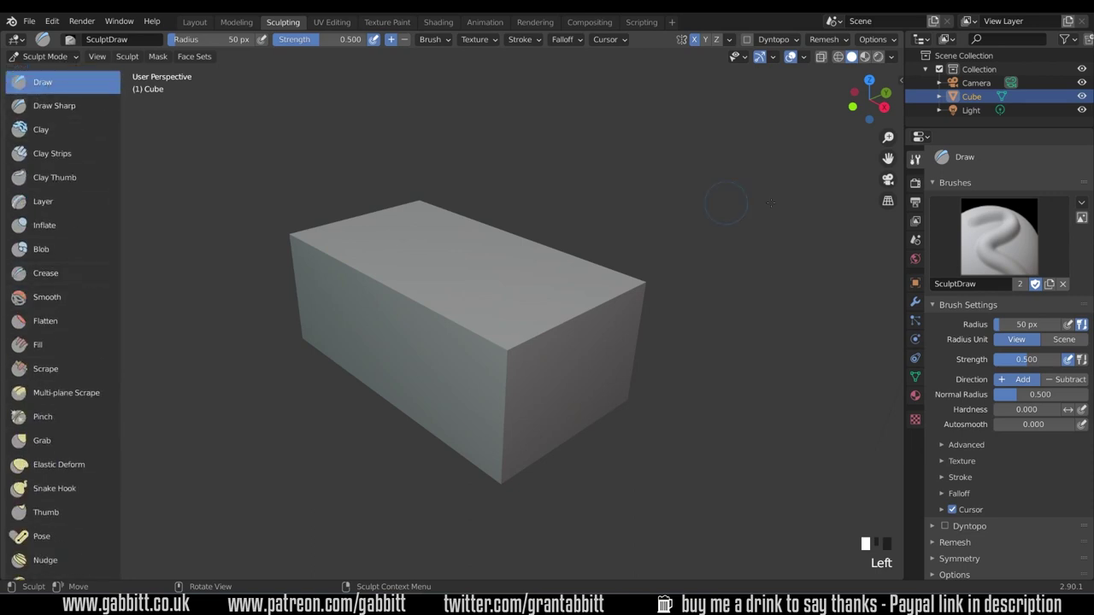
Examine which brush variants are available for the Draw, Clay Strips and Scrape tools.
left_click(994, 235)
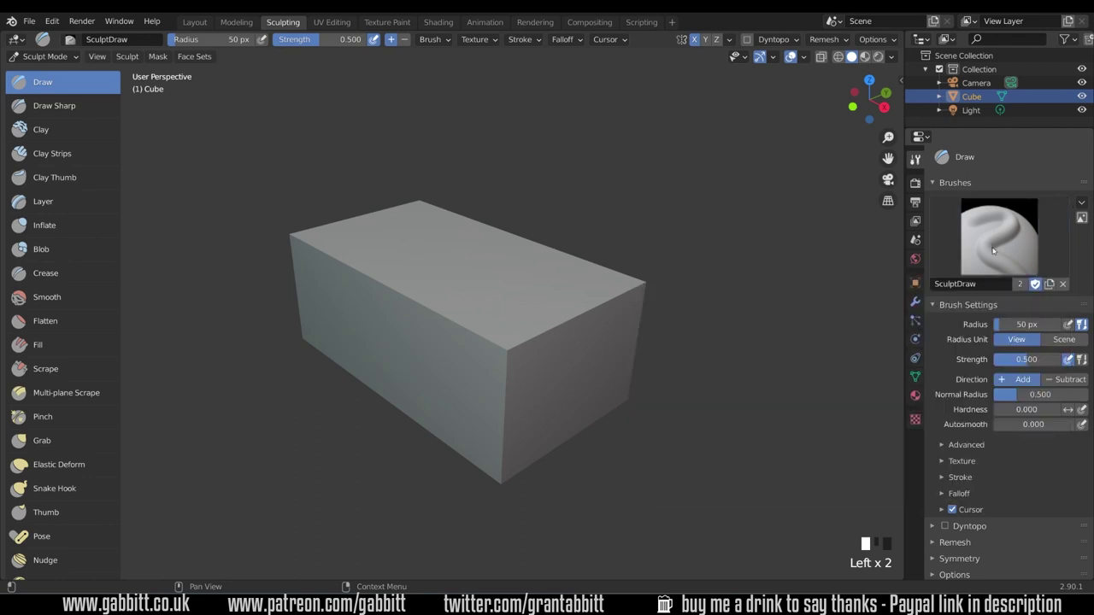
left_click(51, 154)
left_click(999, 236)
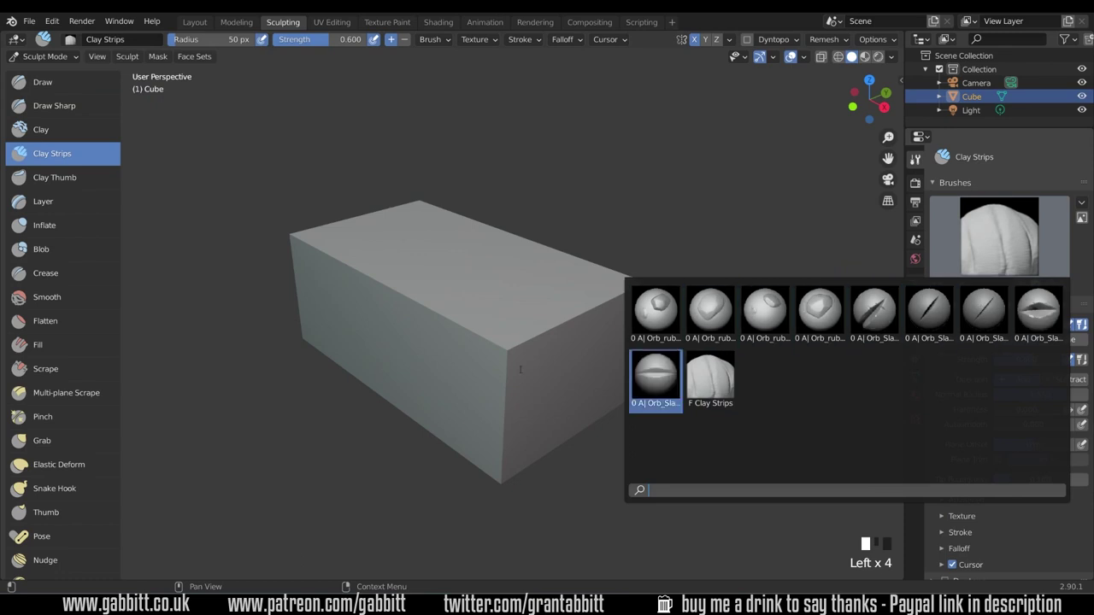
left_click(45, 368)
left_click(985, 226)
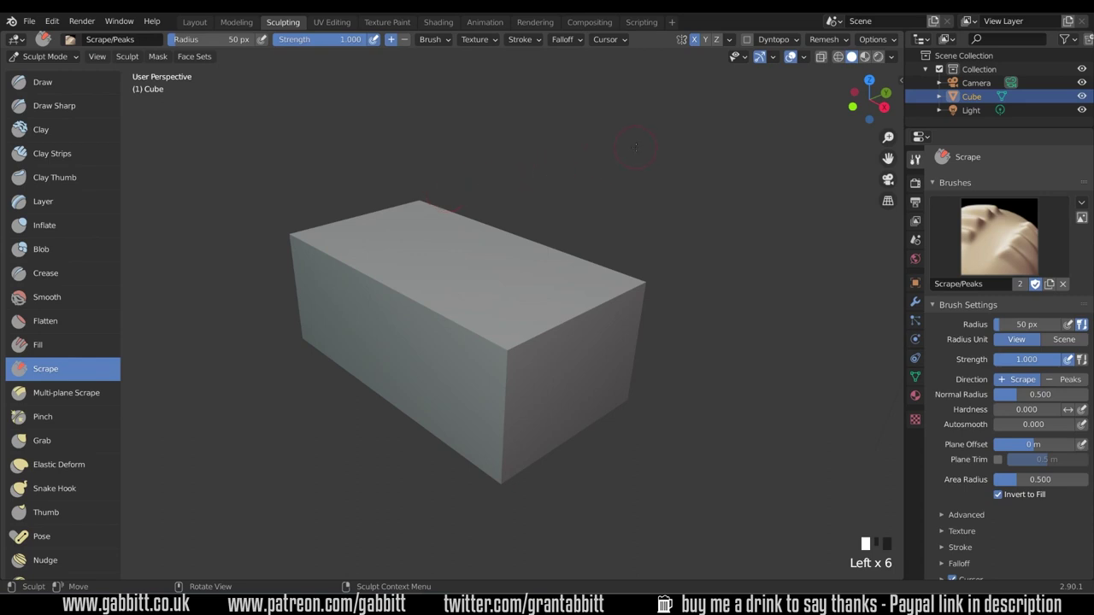
Enable the Statistics overlay and remesh the block with a voxel size of 0.01 m.
left_click(801, 60)
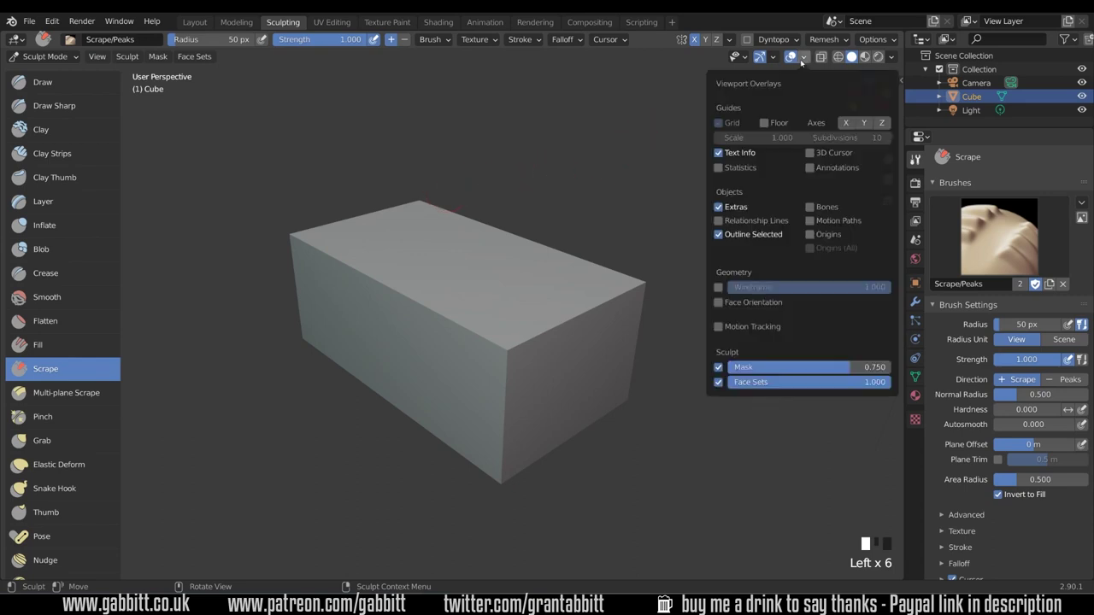
left_click(719, 168)
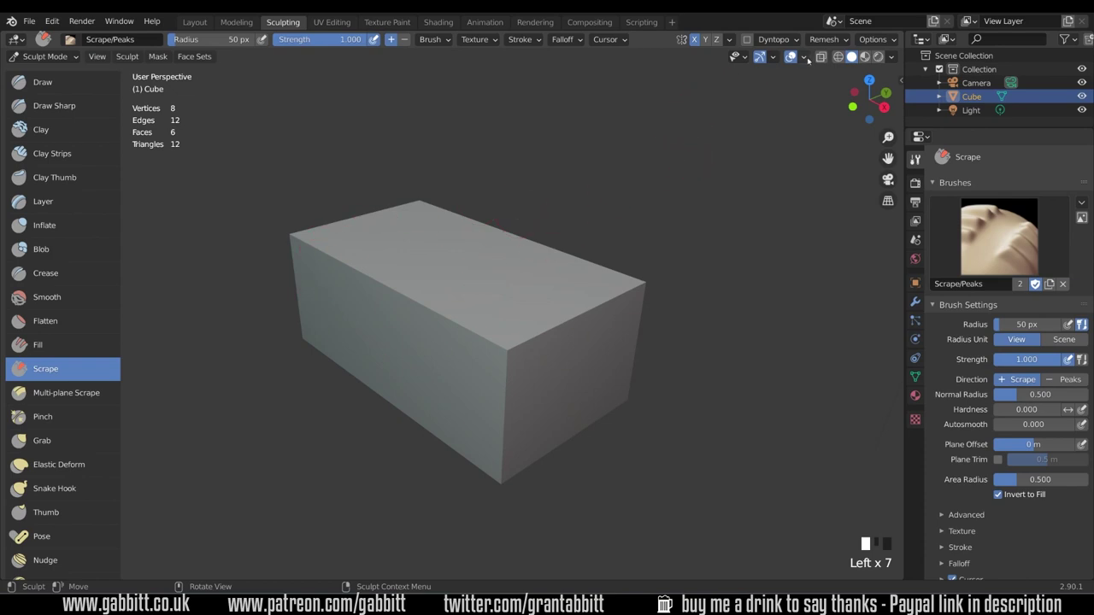
left_click(825, 40)
left_click(847, 66)
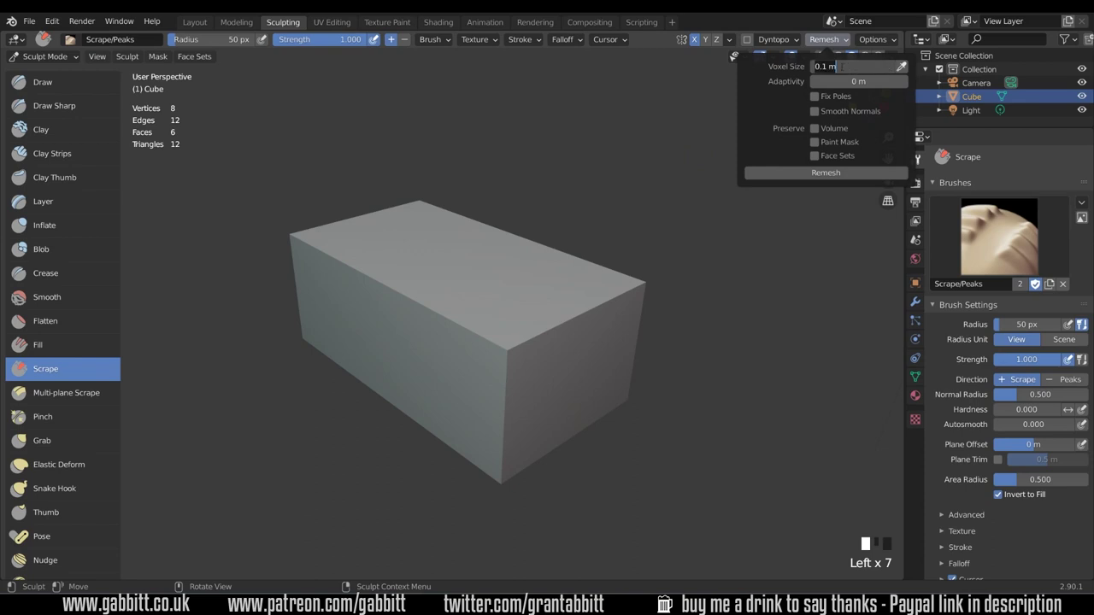
left_click(823, 66)
type("0")
left_click(812, 173)
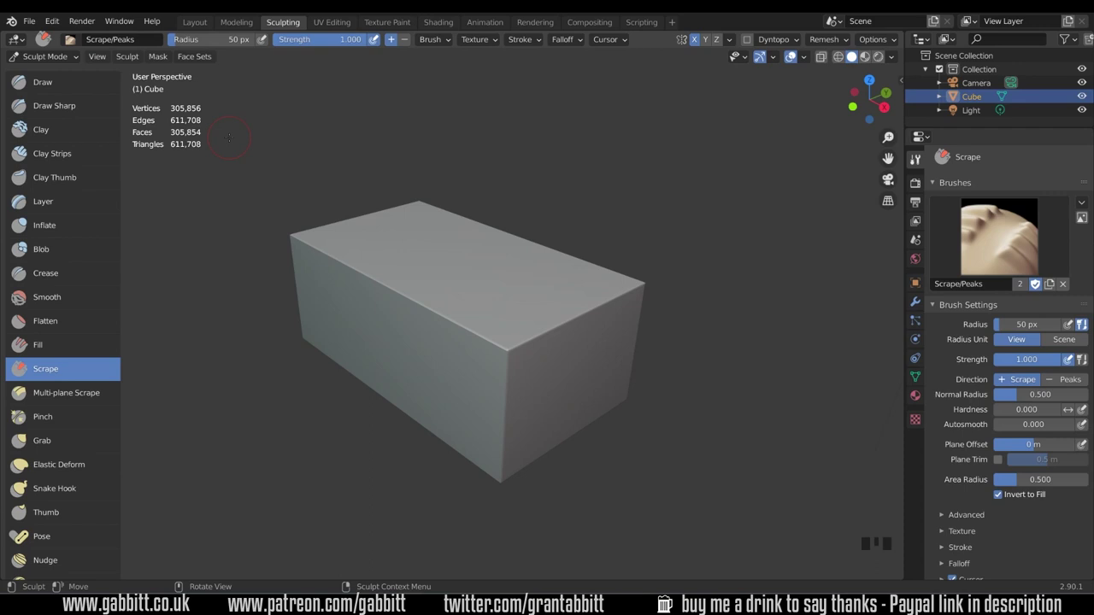
Choose the A|Orb_Flatten_EdgeProtect brush for the Scrape tool and enable mirroring on the Y and Z axes in addition to X.
left_click(54, 372)
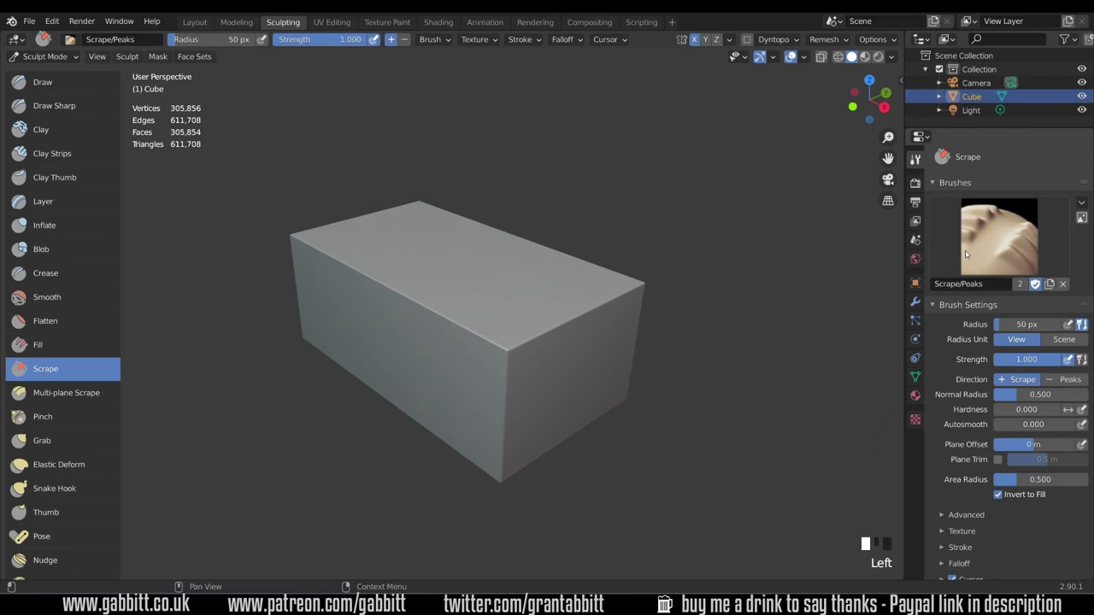
left_click(1005, 244)
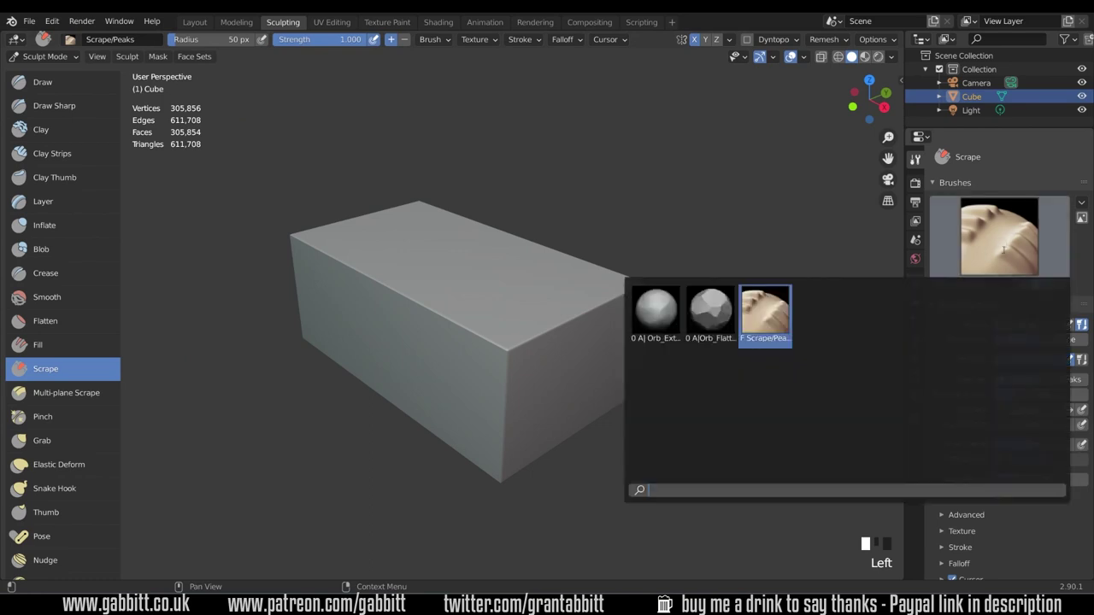
key("Left")
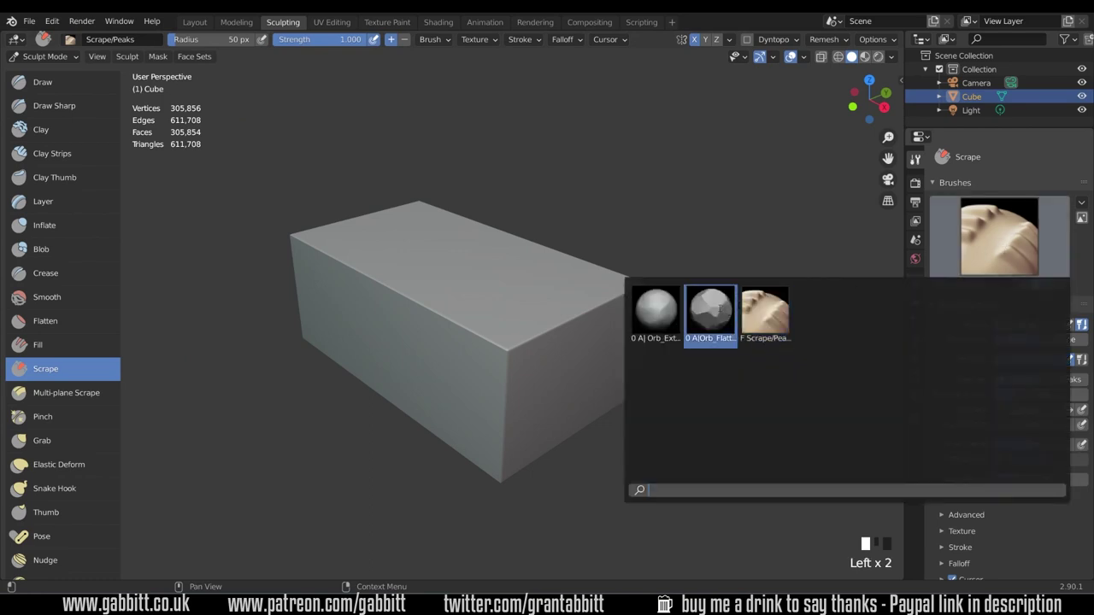
left_click(710, 314)
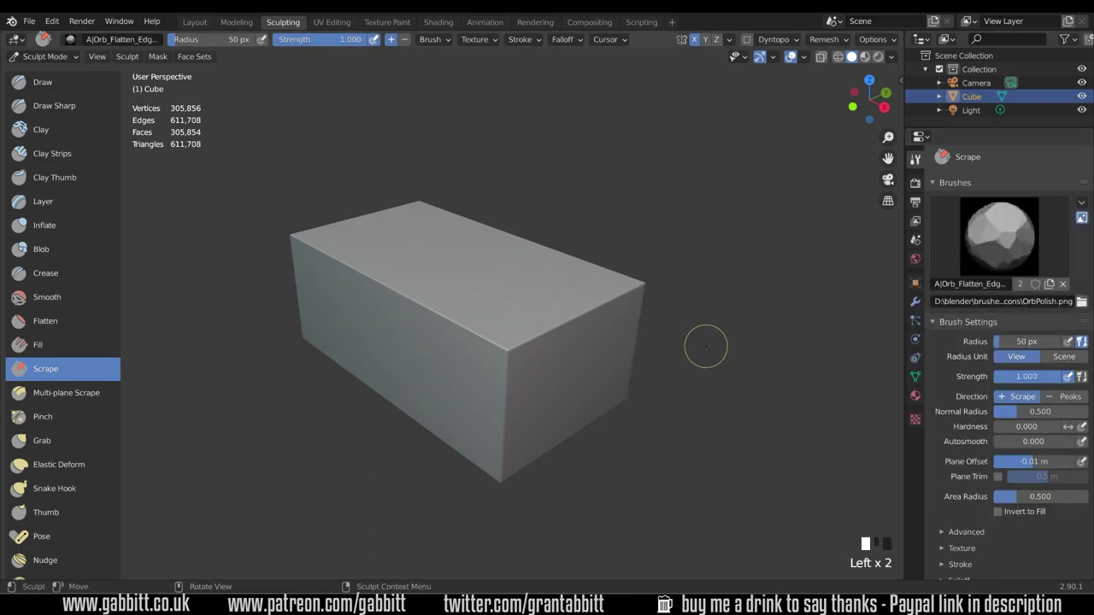
left_click(705, 40)
left_click(717, 39)
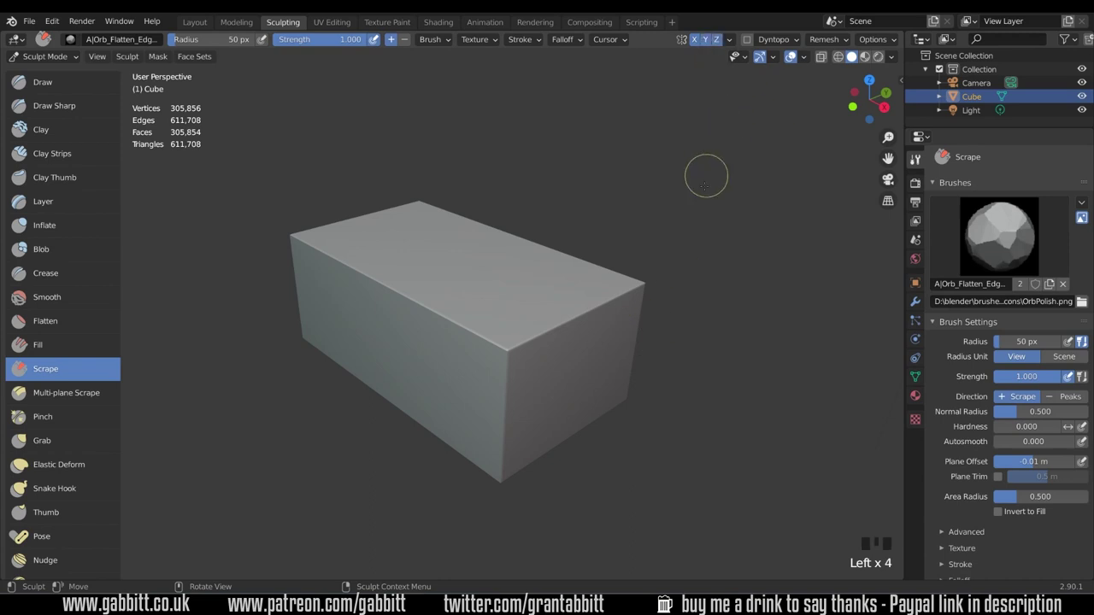
Scrape along the block's top edges and front vertical corner edge to wear them down into uneven bevels.
mouse_move(652, 283)
left_mouse_down()
mouse_move(516, 350)
mouse_move(441, 311)
mouse_move(502, 340)
left_mouse_up()
mouse_move(502, 340)
left_mouse_down()
mouse_move(386, 276)
mouse_move(512, 366)
left_mouse_up()
mouse_move(512, 366)
left_mouse_down()
mouse_move(508, 348)
mouse_move(503, 480)
mouse_move(502, 384)
mouse_move(641, 290)
left_mouse_up()
middle_click_drag(591, 498, 567, 492)
mouse_move(400, 292)
left_mouse_down()
mouse_move(464, 355)
mouse_move(497, 368)
left_mouse_up()
mouse_move(489, 372)
left_mouse_down()
mouse_move(502, 368)
mouse_move(485, 461)
left_mouse_up()
left_click_drag(488, 383, 485, 430)
left_click_drag(485, 431, 485, 475)
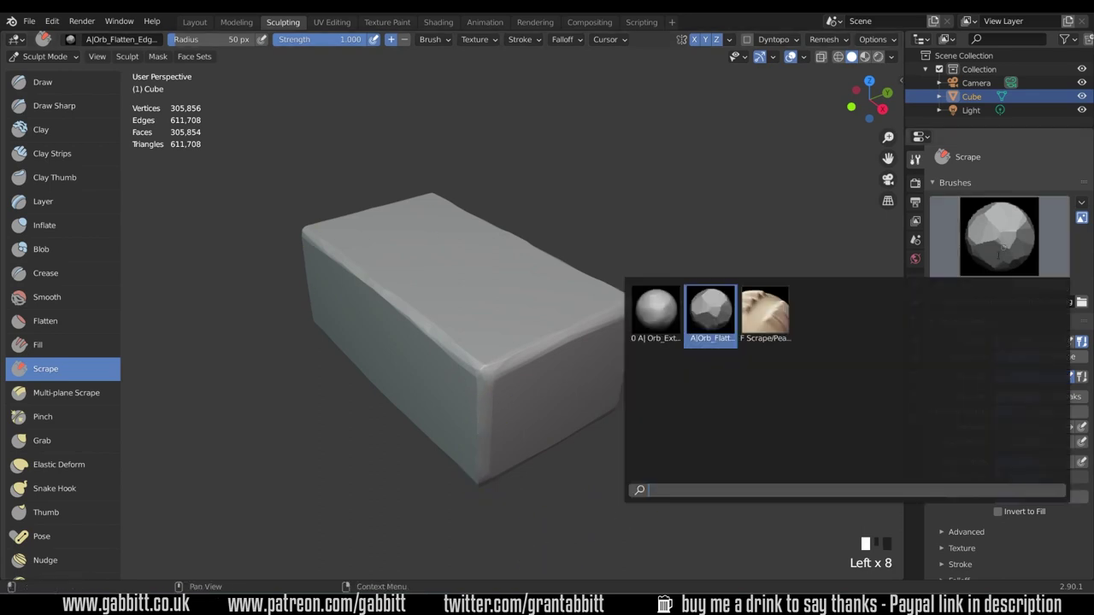
Wear down the block's front corner and adjoining top edges with the Scrape/Peaks brush, undoing the last two strokes.
left_click(768, 313)
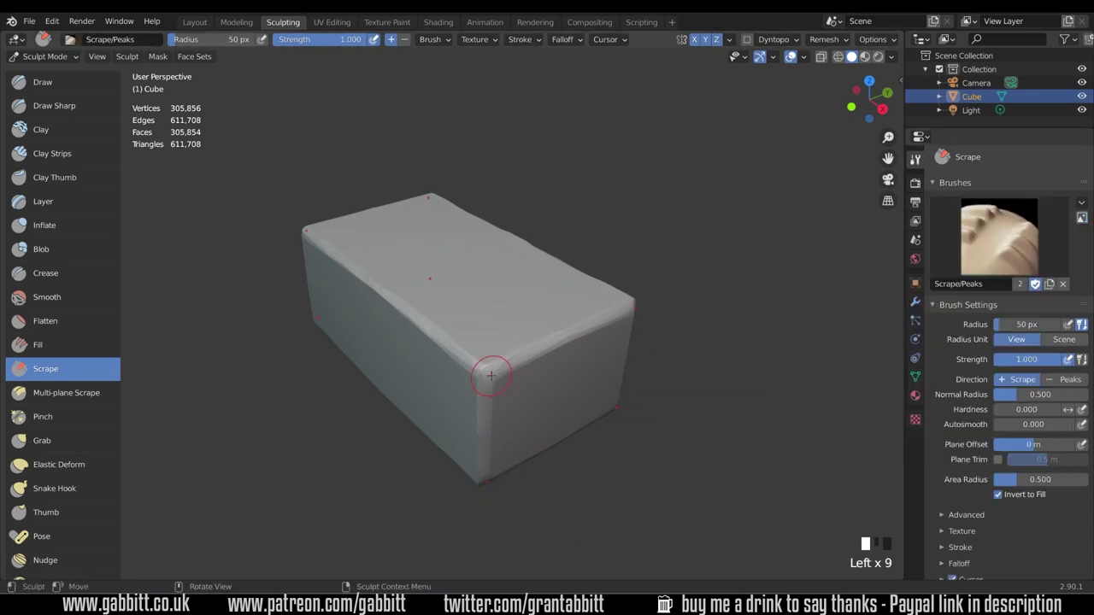
left_click_drag(490, 370, 509, 362)
left_click_drag(491, 369, 486, 400)
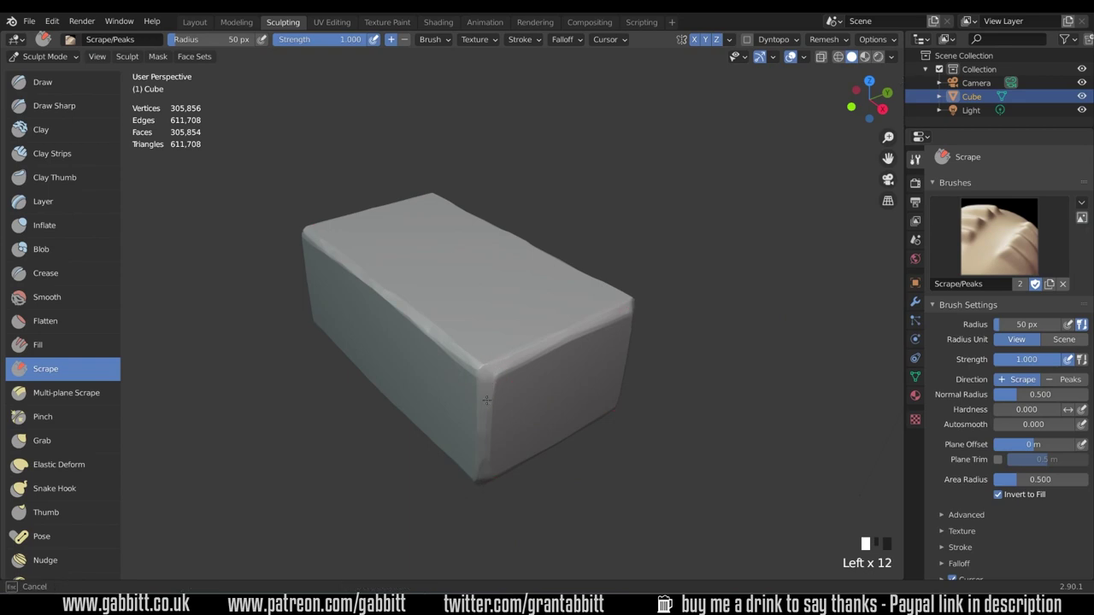
mouse_move(519, 358)
left_mouse_down()
mouse_move(495, 362)
mouse_move(447, 341)
left_mouse_up()
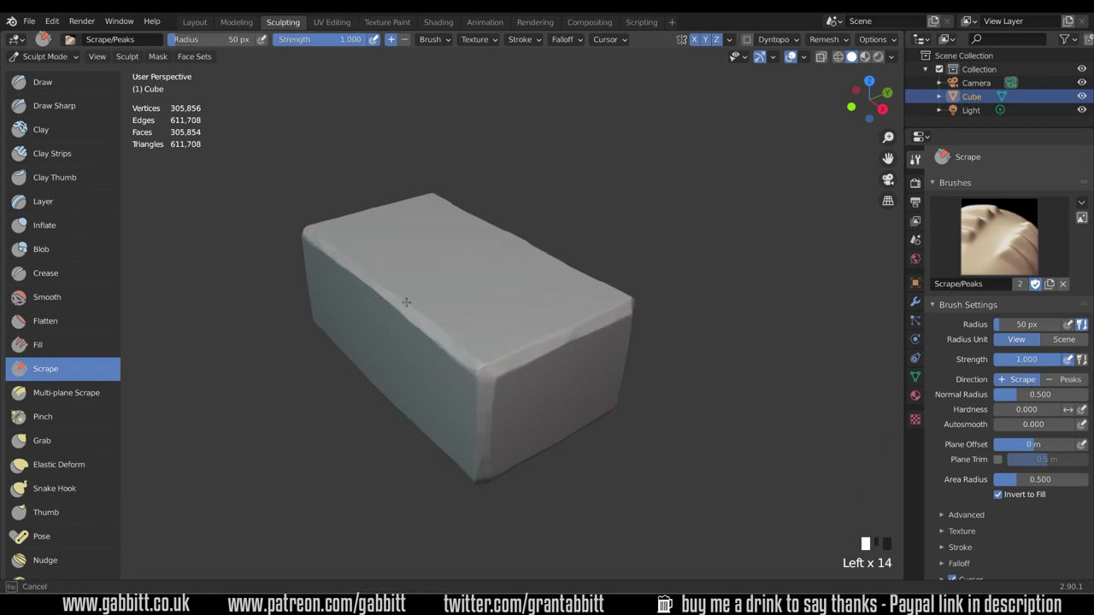
left_click_drag(406, 303, 393, 294)
mouse_move(398, 298)
left_mouse_down()
mouse_move(453, 348)
mouse_move(486, 418)
left_mouse_up()
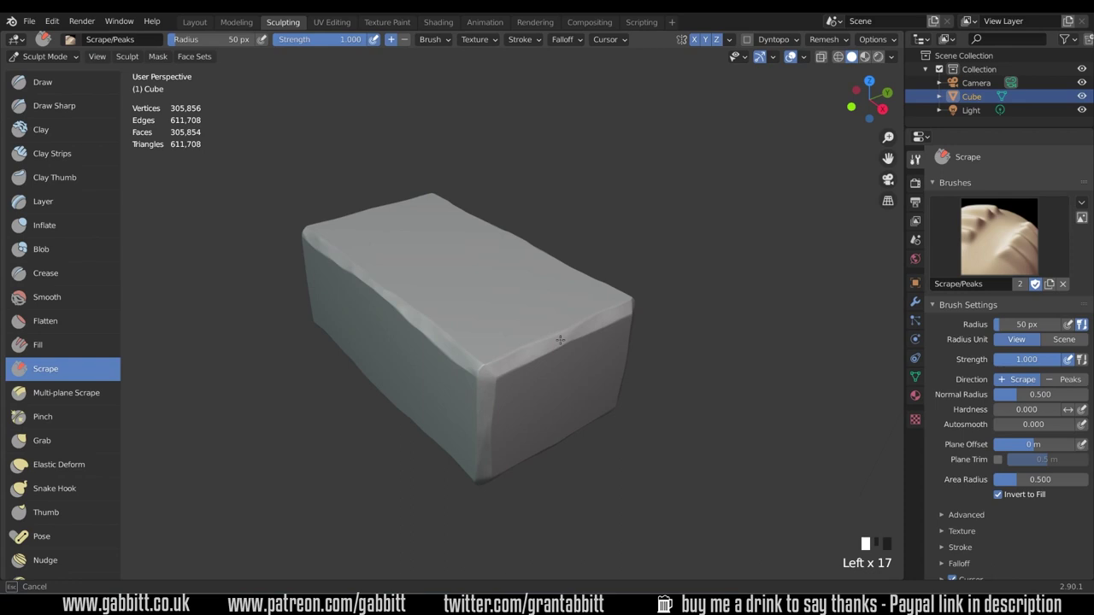
middle_click_drag(559, 340, 609, 424)
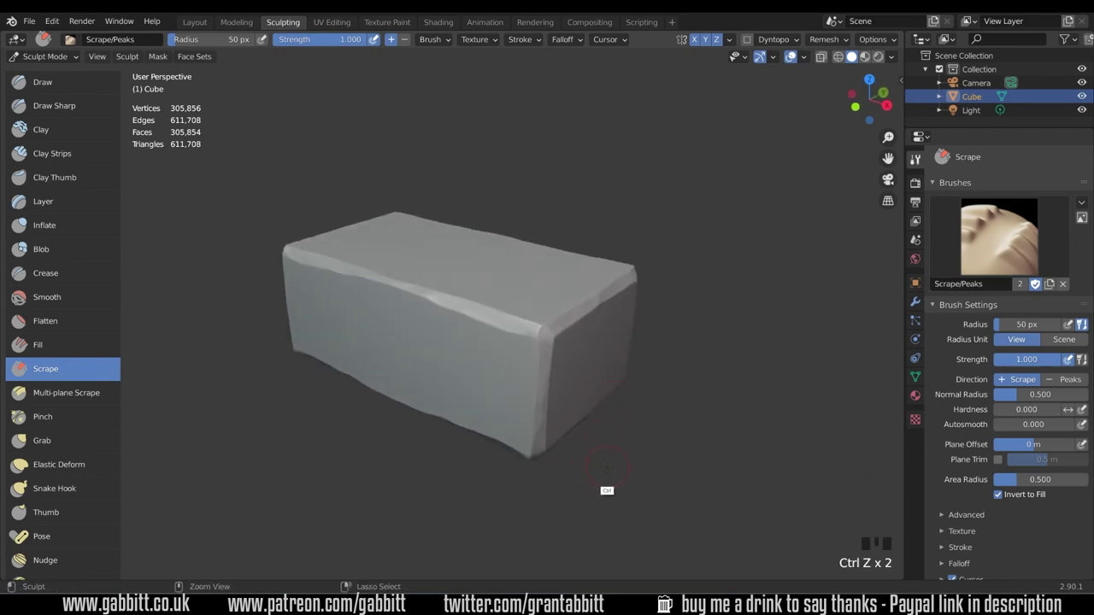
middle_click_drag(607, 466, 624, 444)
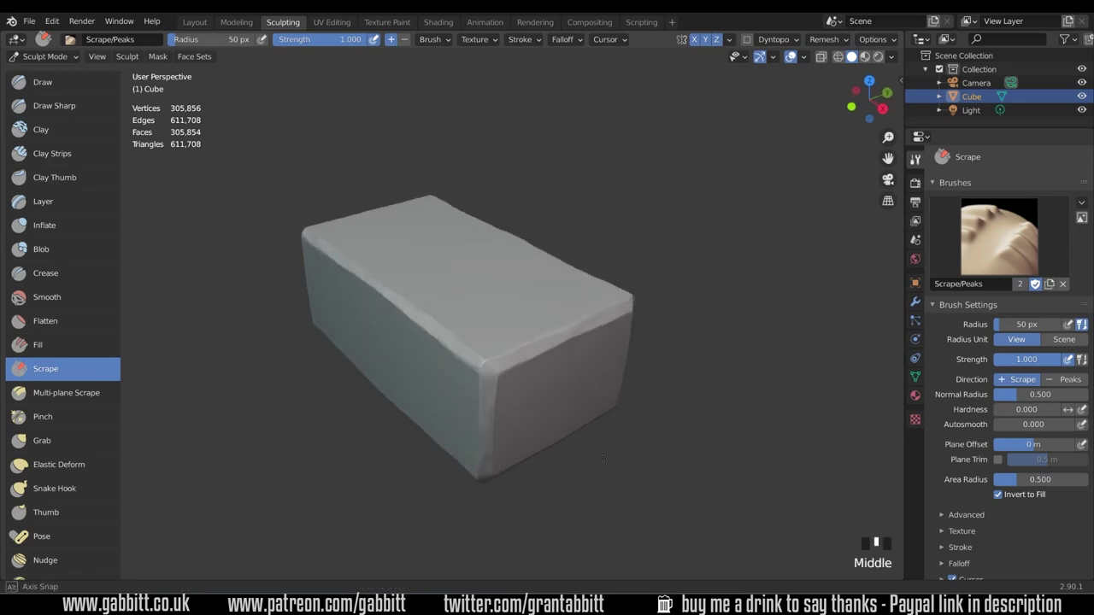
Choose the Orb_Extrem_Polish brush for the Scrape tool and polish the block's top edges and front vertical corner.
left_click(999, 237)
key("Left")
key("Left")
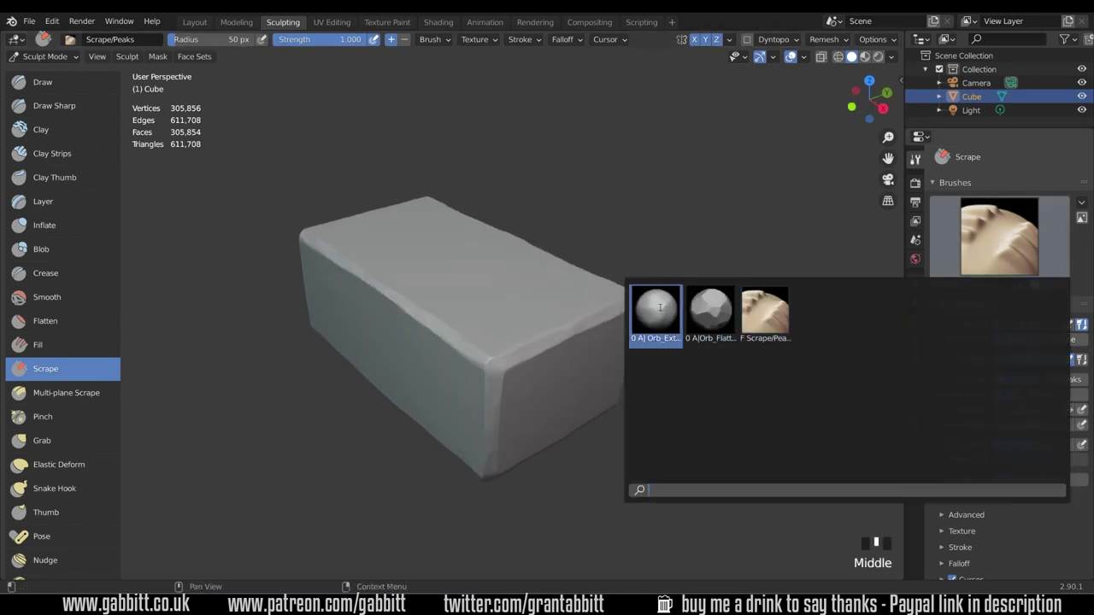
left_click(660, 308)
mouse_move(571, 325)
left_mouse_down()
mouse_move(500, 366)
mouse_move(502, 405)
left_mouse_up()
left_click_drag(504, 363, 558, 337)
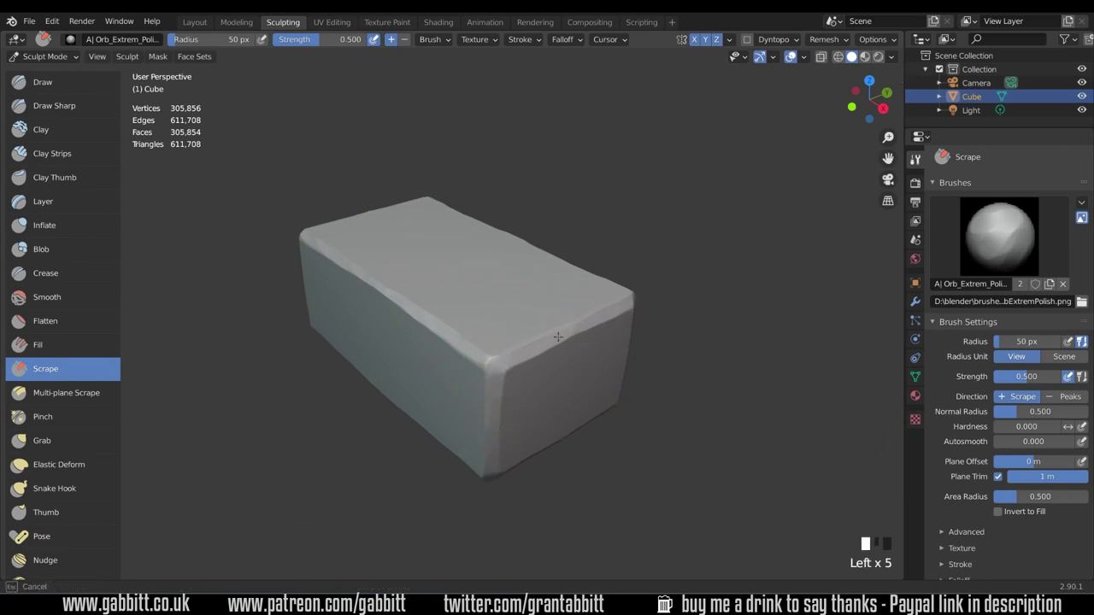
left_click_drag(411, 313, 381, 285)
left_click_drag(375, 279, 482, 359)
left_click_drag(484, 360, 501, 371)
middle_click_drag(576, 448, 686, 403)
Return to the A|Orb_Flatten_EdgeProtect brush and flatten the top edges and front corner of the block into broader bevels.
left_click(999, 236)
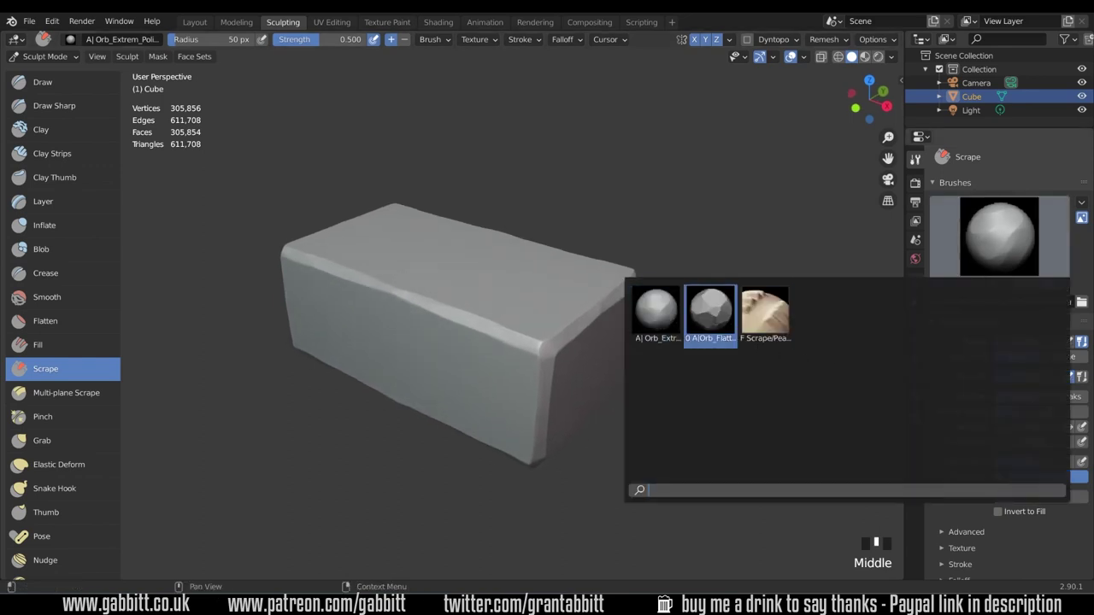
left_click(713, 314)
mouse_move(589, 310)
left_mouse_down()
mouse_move(543, 353)
mouse_move(508, 337)
left_mouse_up()
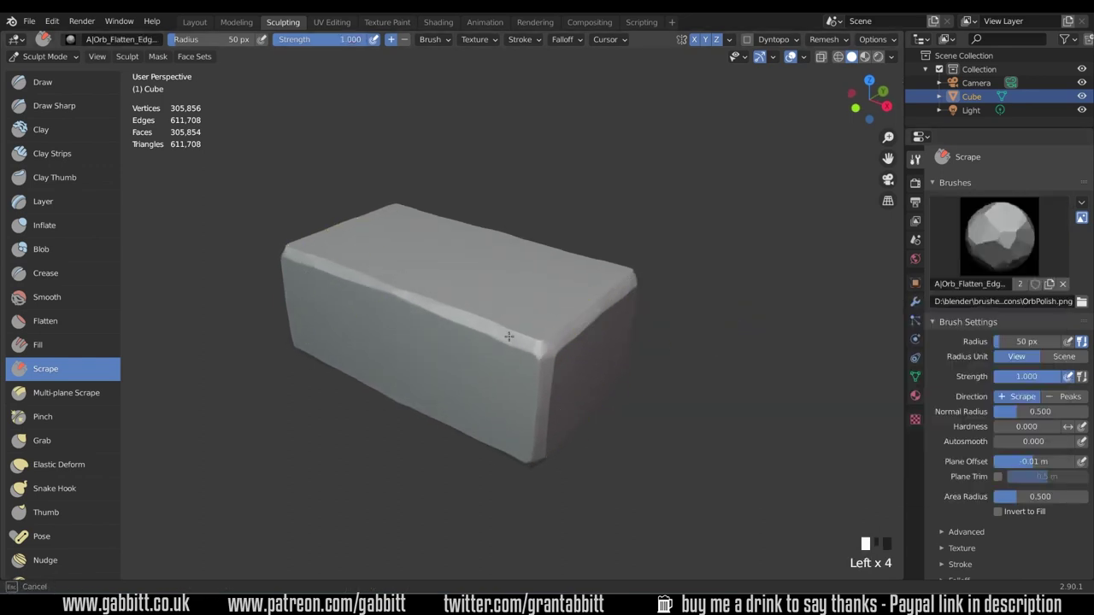
left_click(536, 344)
middle_click_drag(538, 451, 587, 441)
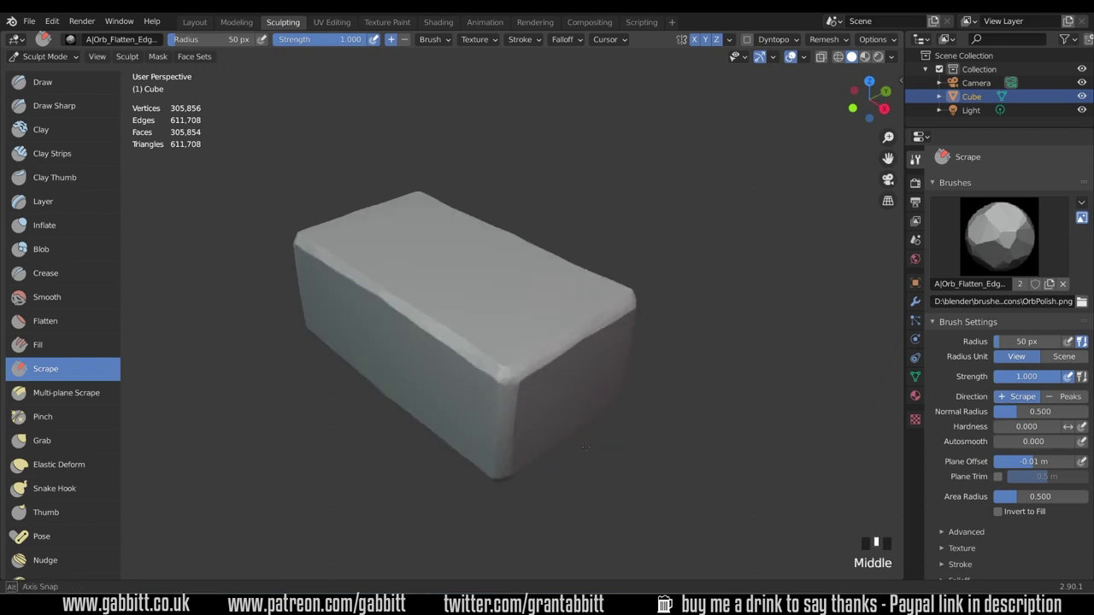
middle_click_drag(693, 379, 604, 443, "ctrl")
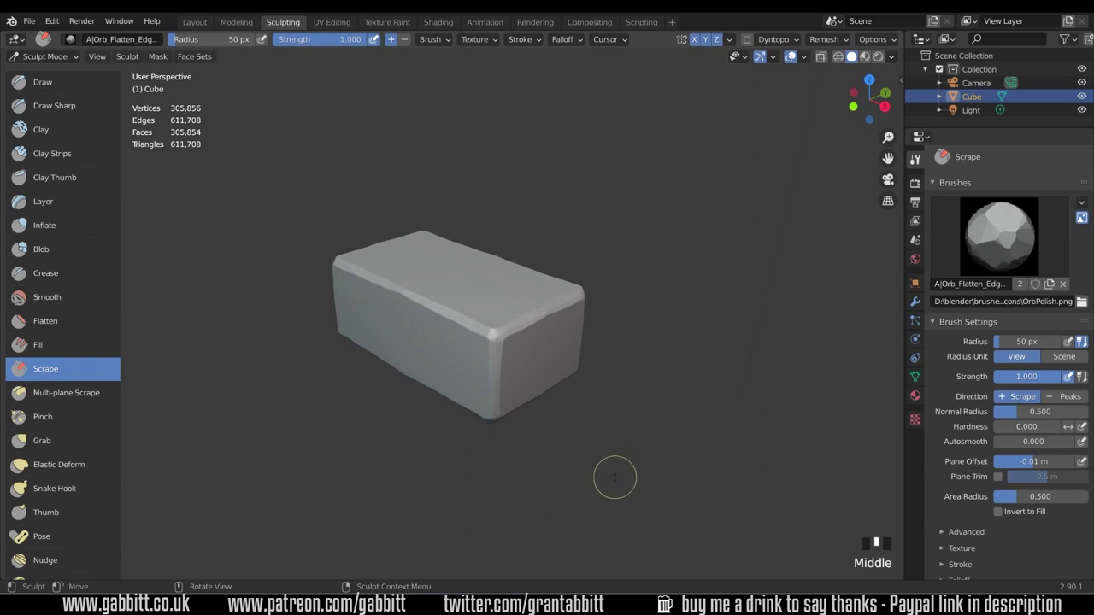
Choose the A|Orb_Rock_Noise brush for the Draw tool with X, Y and Z mirroring off and a 167 px radius.
left_click(86, 81)
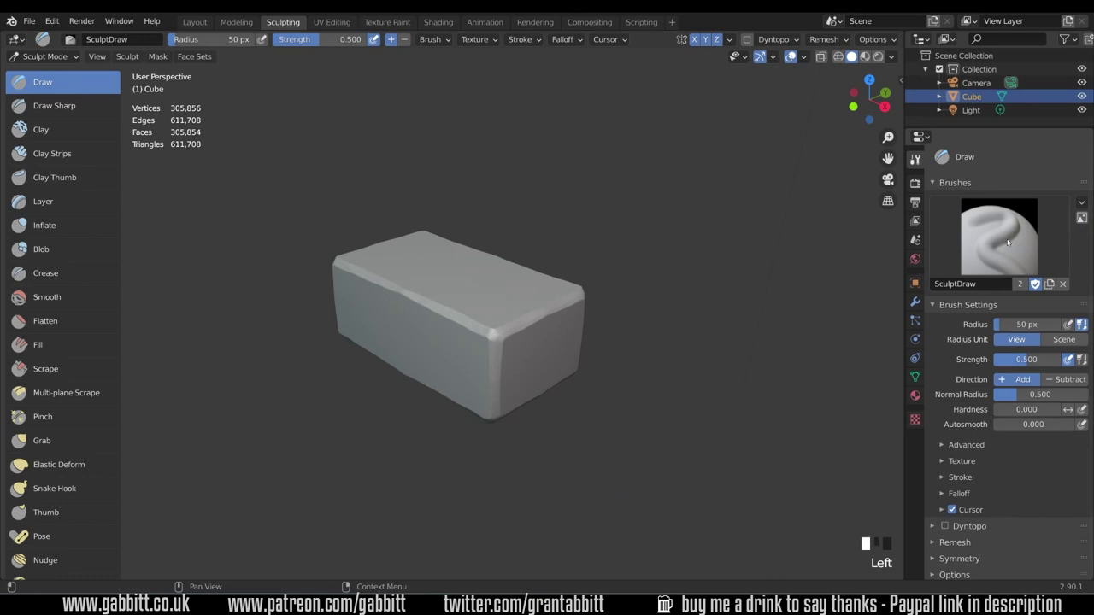
left_click(1008, 243)
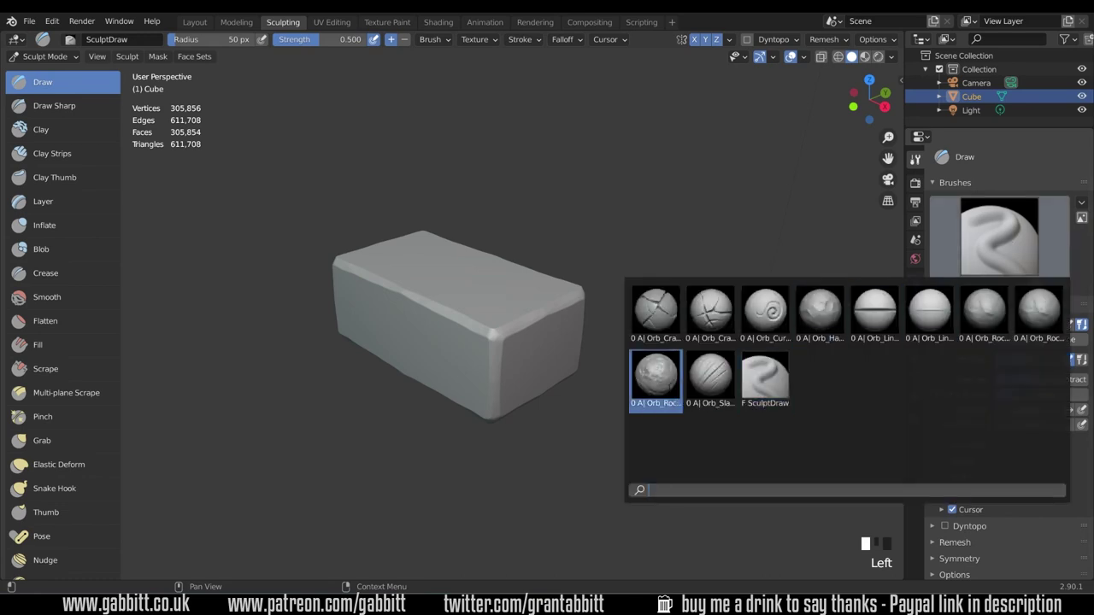
left_click(655, 376)
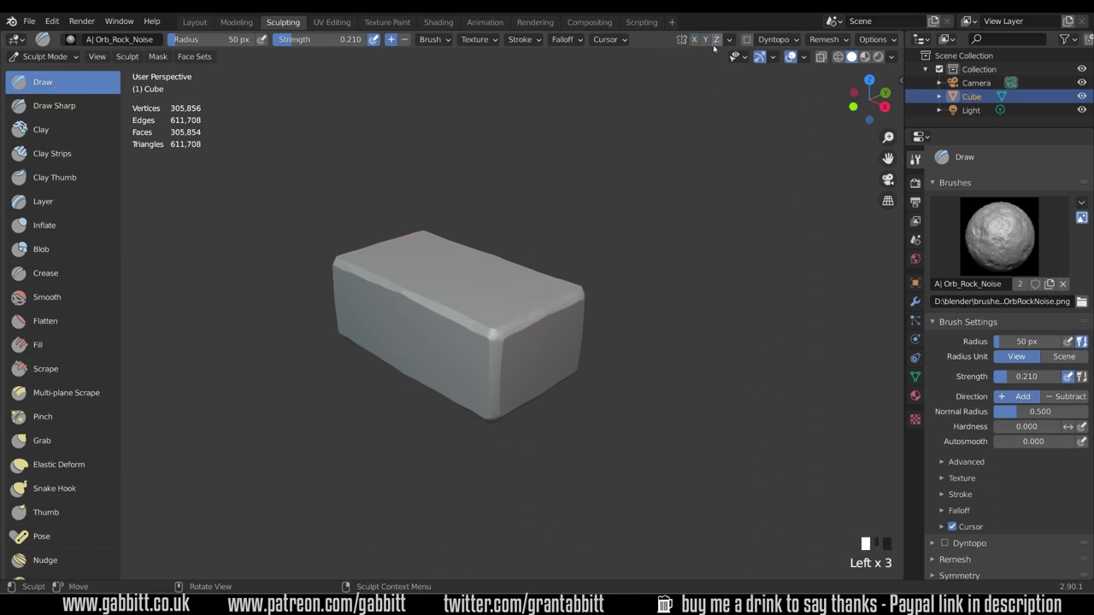
key("f")
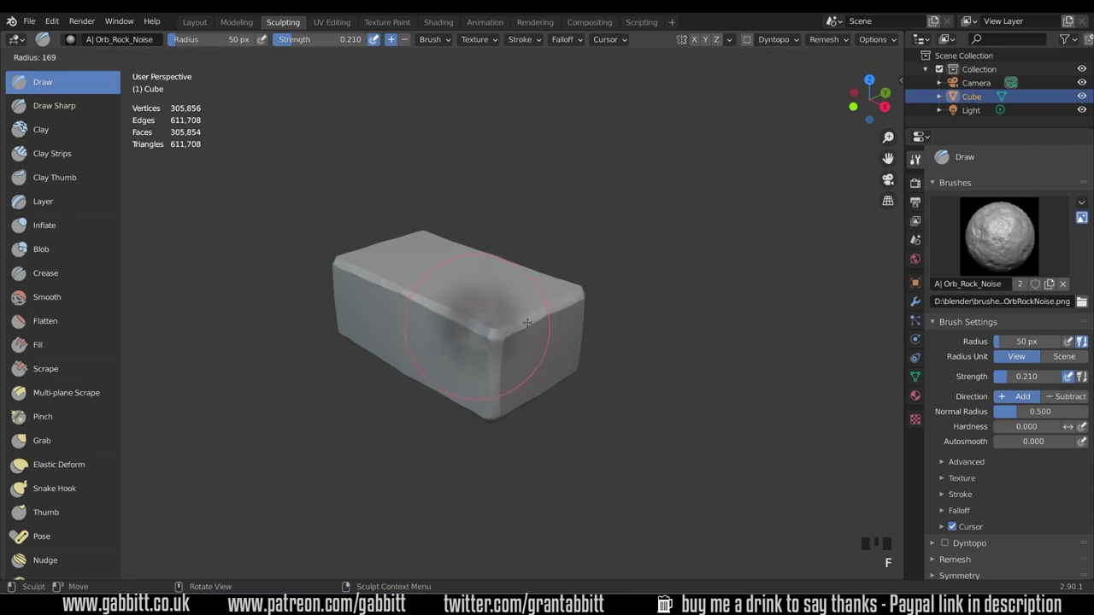
left_click(553, 328)
Add rock noise texture to the block's top, long side and end faces, undoing the stroke that comes out wrong.
middle_click_drag(530, 299, 522, 330)
left_click(488, 390)
left_click_drag(453, 295, 440, 254)
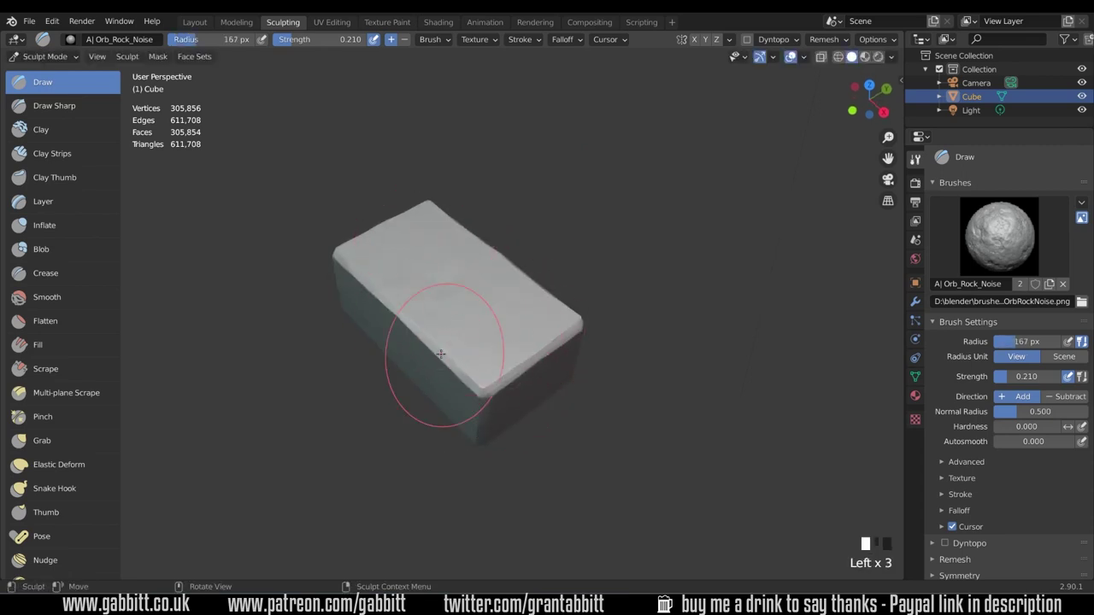
middle_click_drag(367, 405, 518, 342)
left_click_drag(430, 318, 364, 359)
middle_click_drag(364, 359, 411, 341)
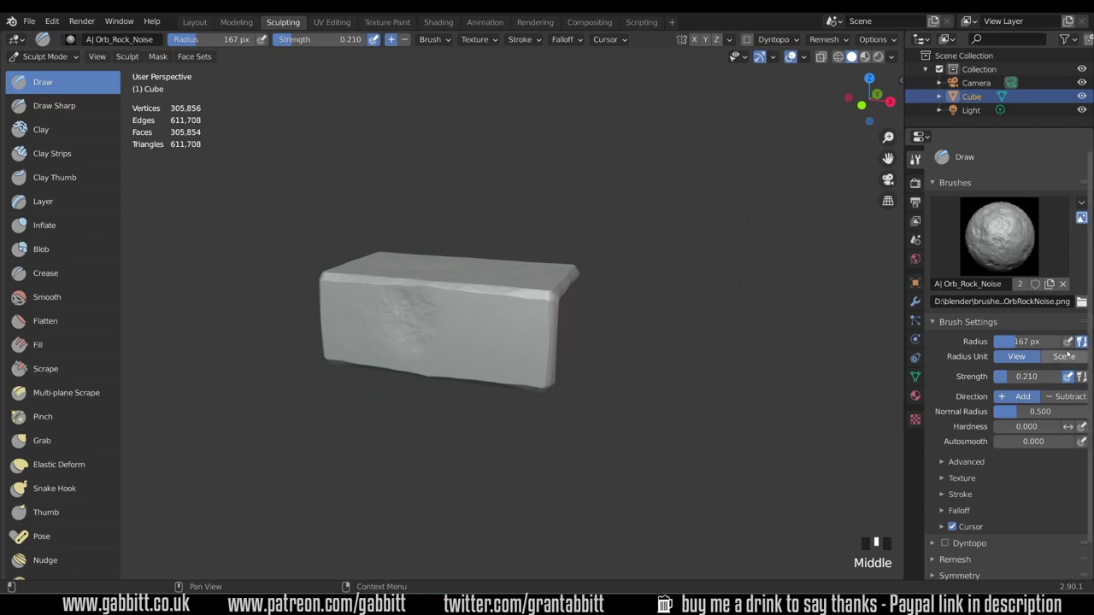
mouse_move(419, 342)
middle_mouse_down()
mouse_move(450, 330)
mouse_move(416, 366)
mouse_move(481, 347)
mouse_move(566, 347)
mouse_move(543, 342)
middle_mouse_up()
key("ctrl+z")
left_click_drag(544, 341, 569, 410)
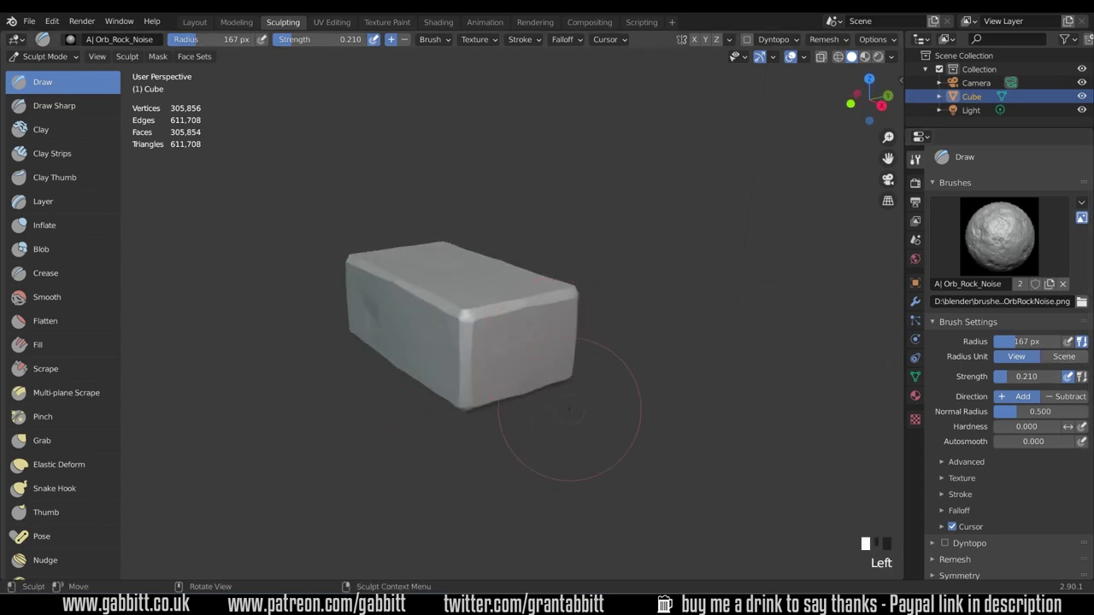
middle_click_drag(560, 376, 568, 419)
left_click_drag(504, 376, 552, 264)
middle_click_drag(553, 264, 544, 329)
left_click_drag(521, 342, 494, 293)
Texture the block's remaining faces with rock noise at a 332 px brush radius and reduce the radius to 233 px.
key("f")
left_click(538, 321)
mouse_move(521, 373)
middle_mouse_down()
mouse_move(626, 330)
mouse_move(589, 248)
middle_mouse_up()
middle_click_drag(564, 341, 532, 288)
left_click_drag(532, 288, 444, 295)
middle_click_drag(478, 282, 564, 222)
left_click_drag(478, 257, 417, 279)
middle_click_drag(427, 248, 488, 321)
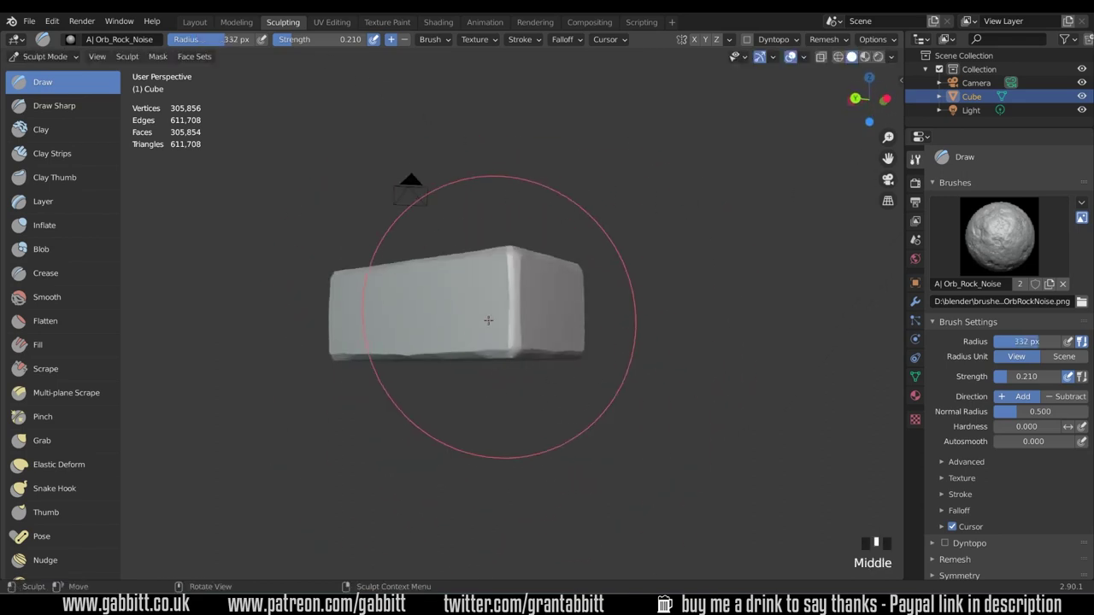
key("f")
left_click(541, 400)
mouse_move(541, 401)
middle_mouse_down()
mouse_move(557, 392)
mouse_move(538, 402)
mouse_move(561, 403)
mouse_move(511, 422)
mouse_move(518, 460)
middle_mouse_up()
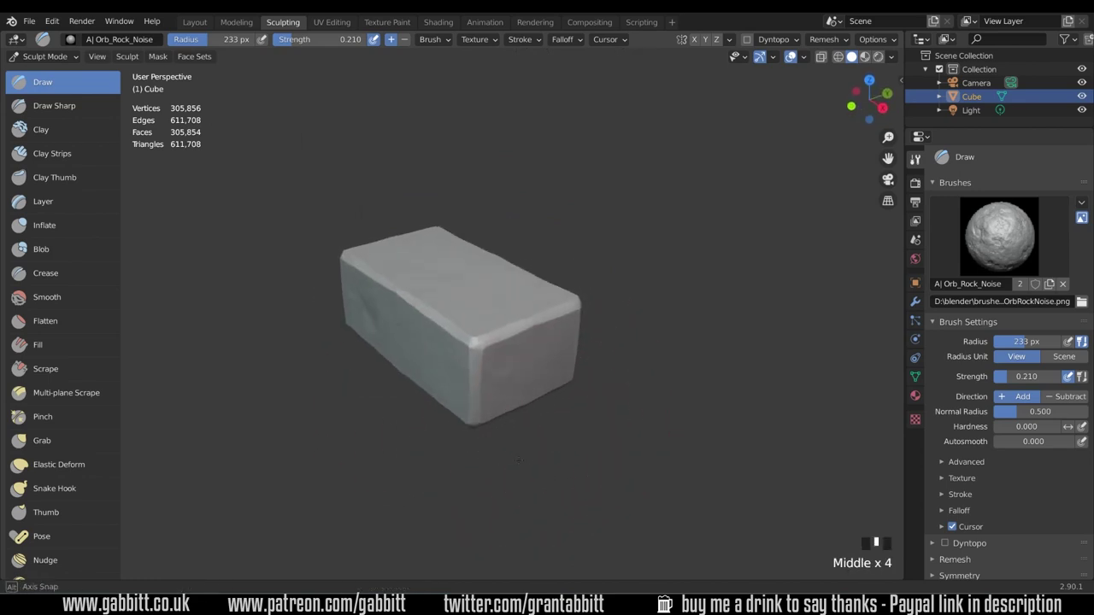
Choose the A|Orb_Curve brush for the Draw tool to carve into the block's top face.
left_click(1005, 246)
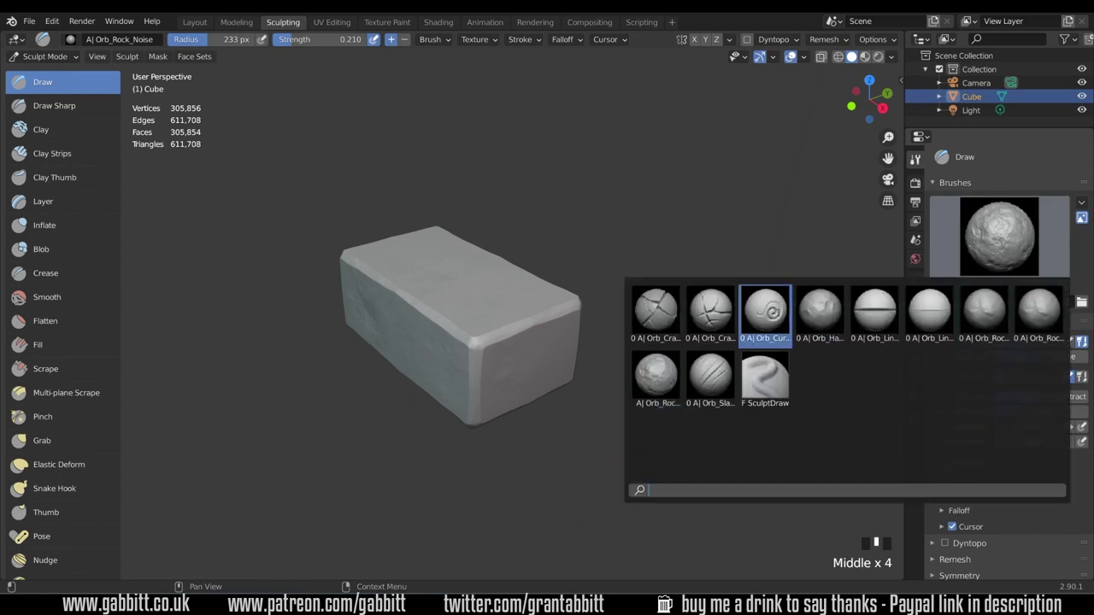
left_click(772, 315)
middle_click_drag(560, 353, 524, 342)
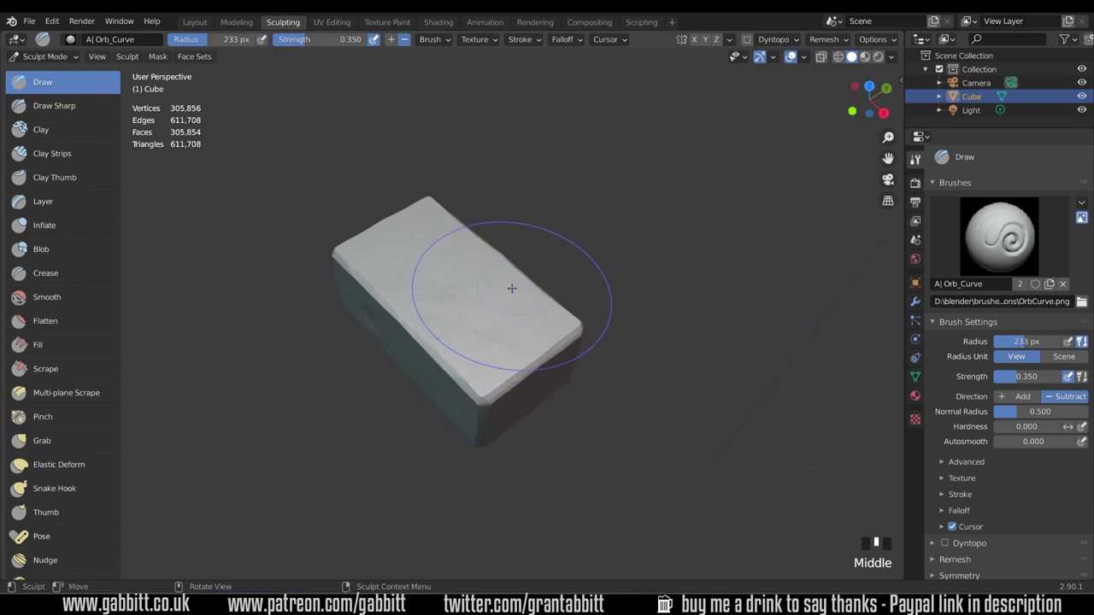
scroll(515, 291, "up", 4)
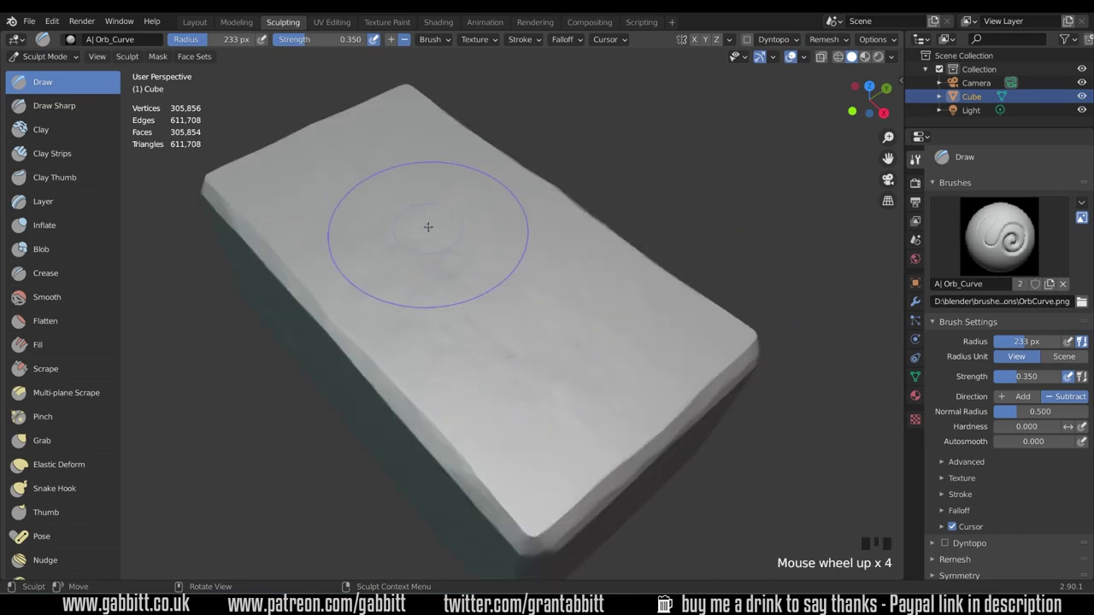
Try carving a groove into the top face with a 124 px brush radius and undo it.
key("bracketleft")
key("bracketleft")
key("bracketleft")
key("bracketleft")
key("bracketleft")
key("bracketleft")
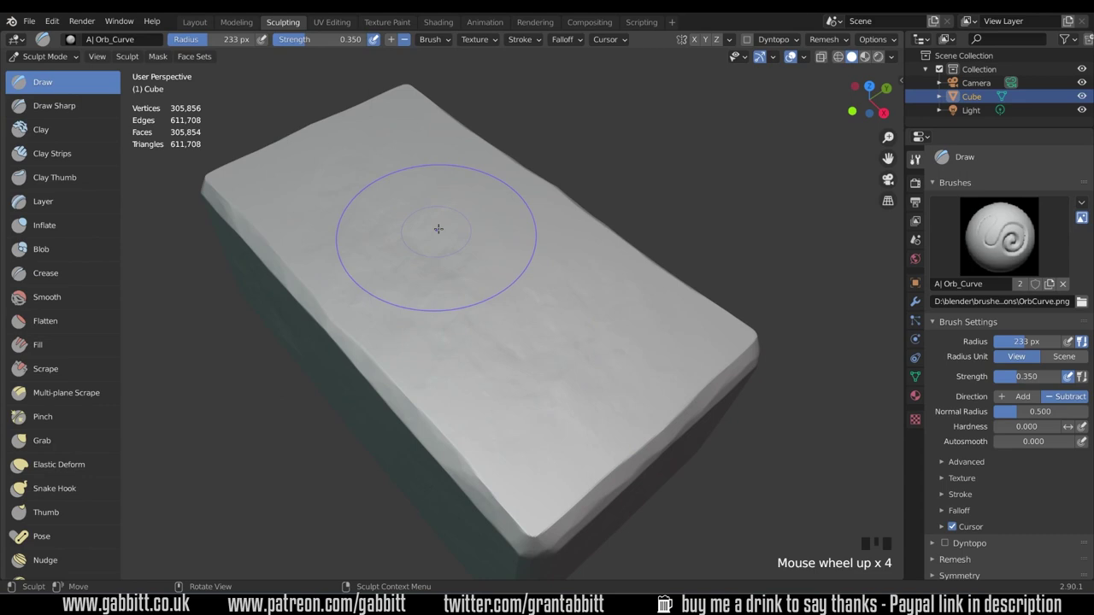
mouse_move(435, 231)
middle_mouse_down()
mouse_move(418, 179)
mouse_move(418, 200)
middle_mouse_up()
left_click_drag(415, 194, 372, 299)
key("ctrl+z")
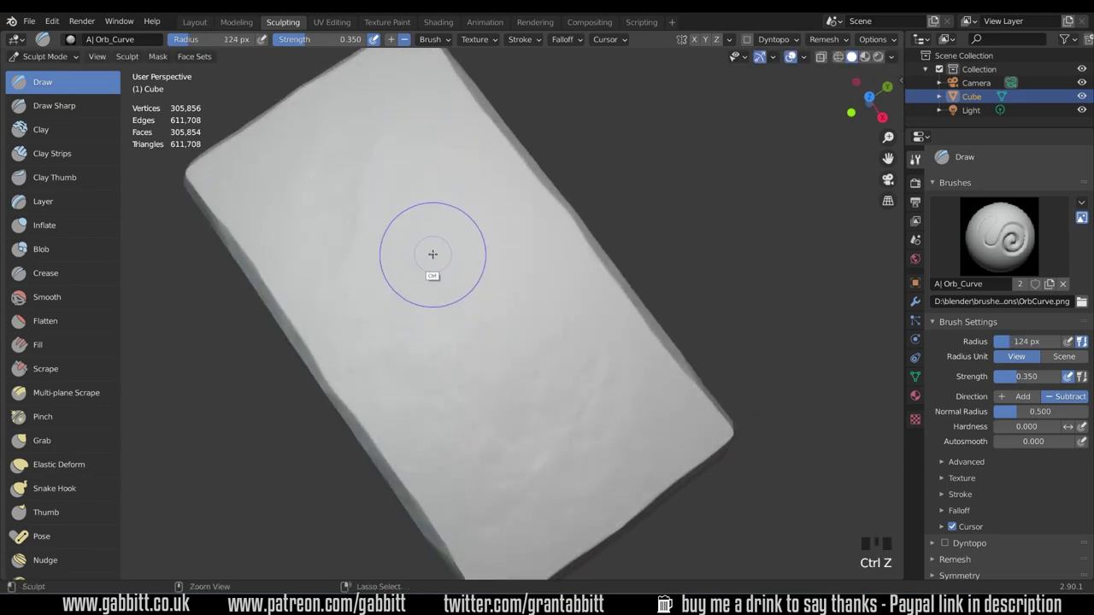
Set the brush radius to 41 px and carve one continuous groove on the top face, winding in curves into a square spiral.
key("f")
left_click(410, 208)
mouse_move(424, 161)
left_mouse_down()
mouse_move(373, 211)
mouse_move(474, 253)
mouse_move(523, 442)
mouse_move(502, 293)
mouse_move(459, 373)
left_mouse_up()
mouse_move(459, 372)
middle_mouse_down()
mouse_move(555, 330)
mouse_move(598, 359)
mouse_move(575, 409)
middle_mouse_up()
key("ctrl+z")
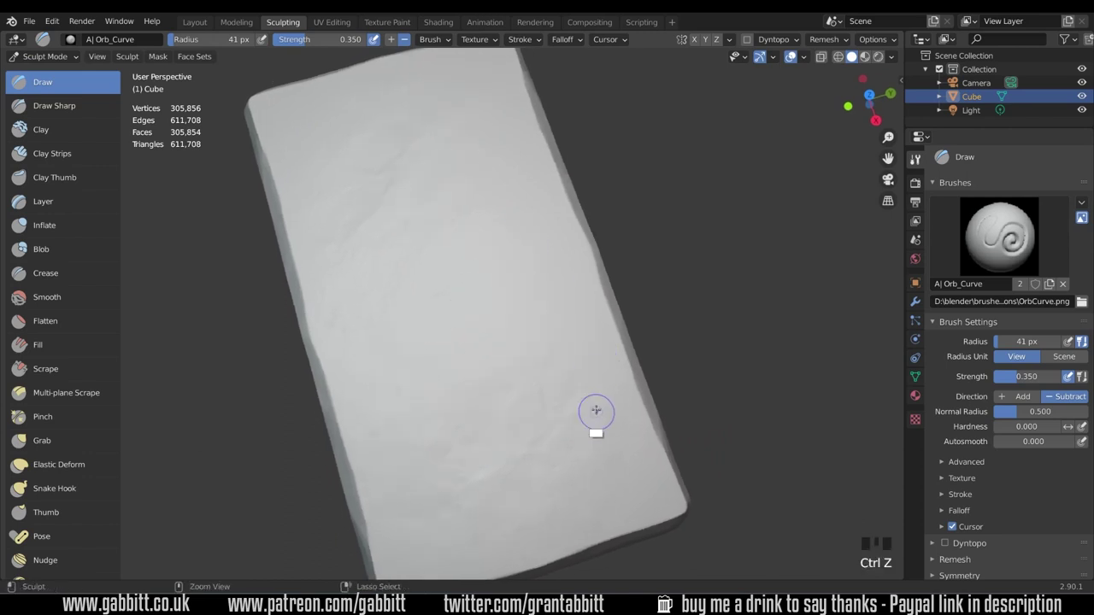
mouse_move(468, 128)
left_mouse_down()
mouse_move(389, 188)
mouse_move(507, 240)
mouse_move(508, 333)
mouse_move(441, 521)
mouse_move(565, 462)
mouse_move(483, 448)
left_mouse_up()
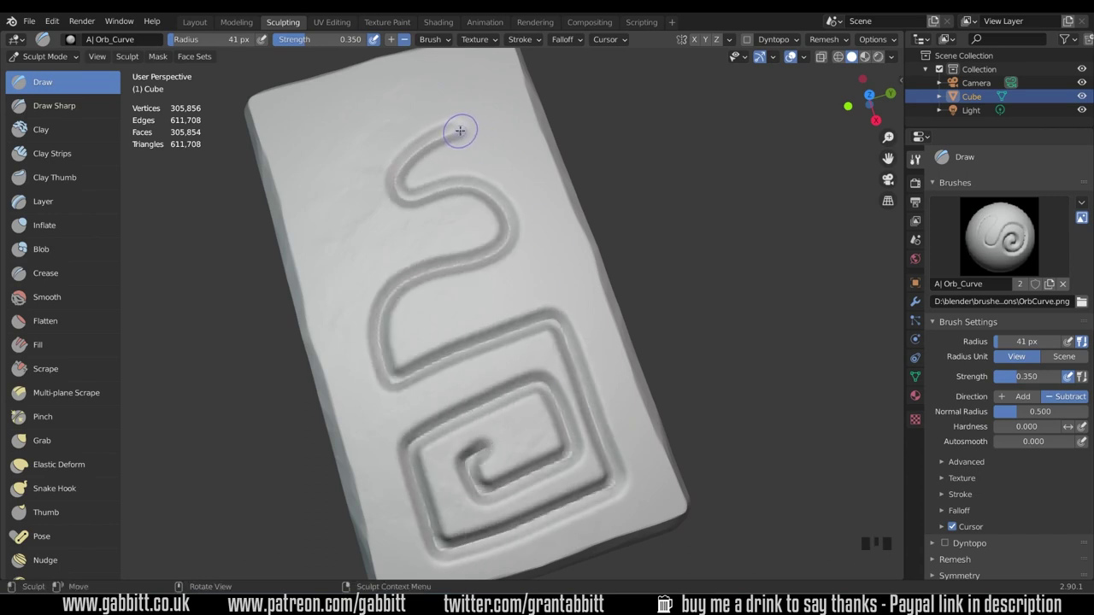
Carve extra strokes over the groove's wavy bends and outer spiral edge to give them pointed, angular corners.
left_click_drag(459, 131, 384, 163)
left_click(388, 165)
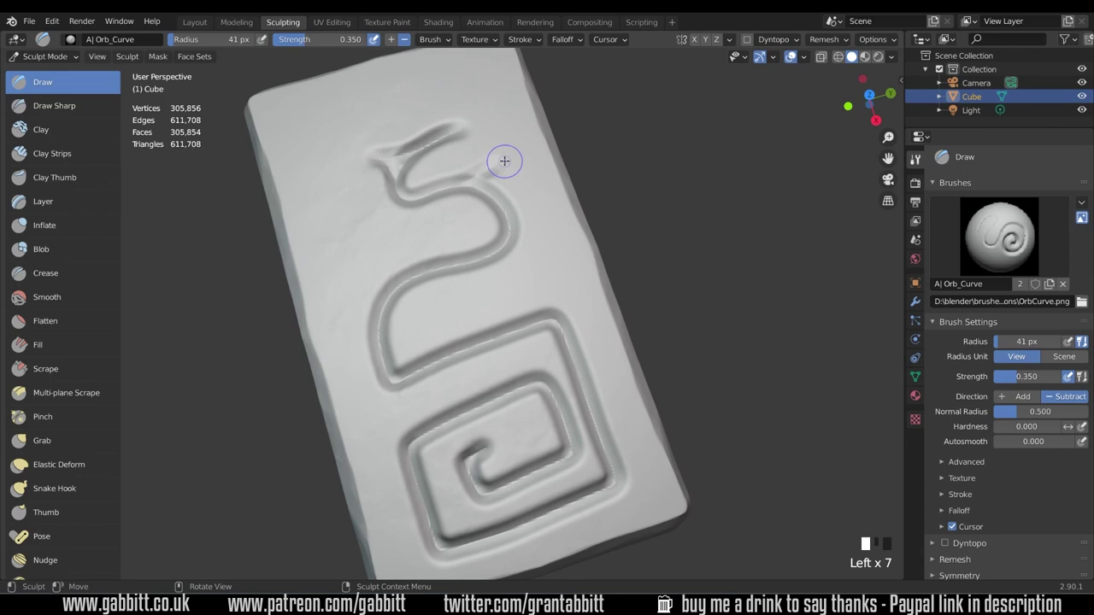
left_click_drag(505, 161, 490, 194)
mouse_move(513, 254)
left_mouse_down()
mouse_move(366, 304)
mouse_move(400, 371)
left_mouse_up()
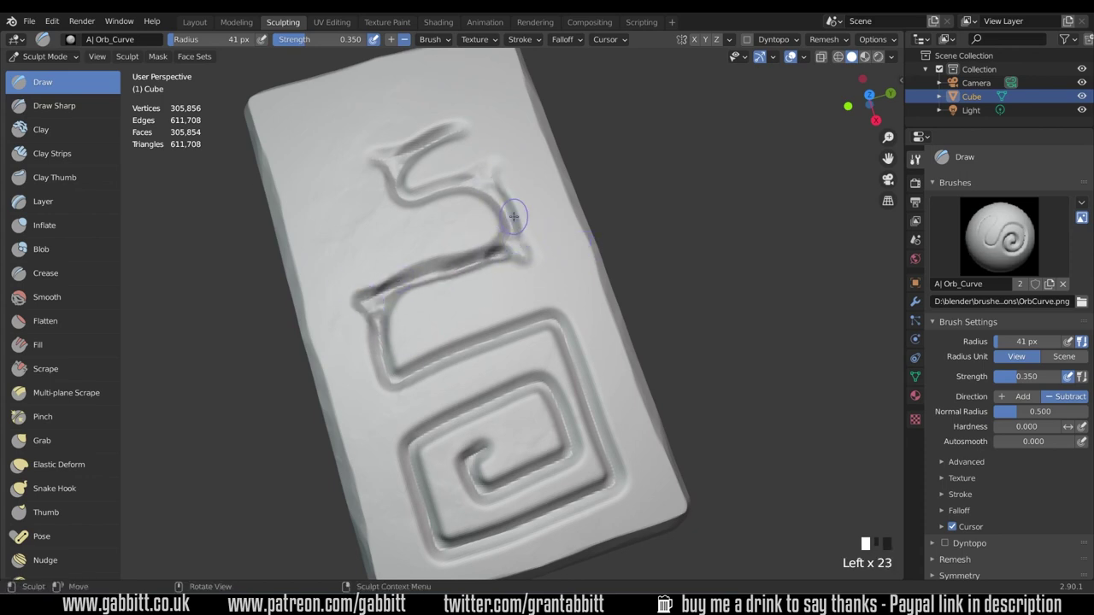
left_click_drag(492, 184, 508, 267, "shift")
mouse_move(510, 217)
left_mouse_down()
mouse_move(520, 245)
mouse_move(371, 297)
mouse_move(394, 392)
mouse_move(566, 312)
mouse_move(620, 479)
mouse_move(437, 559)
mouse_move(410, 449)
mouse_move(395, 431)
mouse_move(545, 381)
left_mouse_up()
Deepen and square off the corners at the spiral's inner end with short carving strokes, smoothing around its tip.
middle_click_drag(602, 324, 627, 310)
scroll(555, 359, "up", 3)
left_click(490, 374)
left_click(494, 372)
mouse_move(494, 369)
left_mouse_down()
mouse_move(497, 359)
mouse_move(493, 376)
mouse_move(445, 397)
left_mouse_up()
left_click(517, 375)
left_click_drag(495, 472, 495, 483)
left_click_drag(495, 483, 570, 426)
left_click_drag(564, 429, 501, 463, "shift")
left_click_drag(485, 383, 501, 376, "shift")
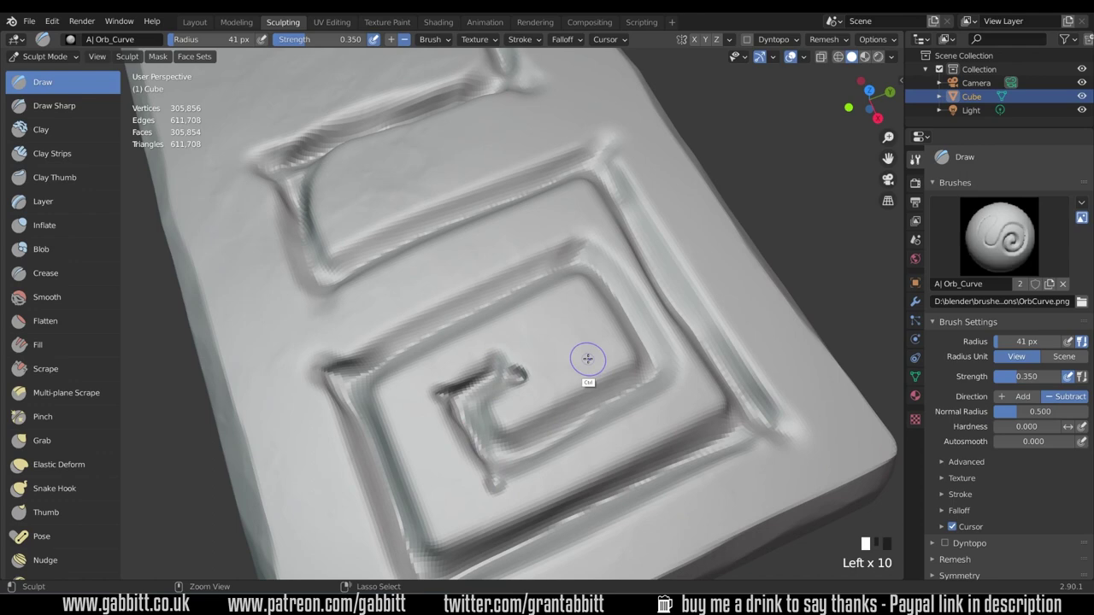
middle_click_drag(588, 359, 585, 412, "ctrl")
left_click_drag(472, 348, 497, 353, "shift")
mouse_move(497, 353)
middle_mouse_down("ctrl")
mouse_move(538, 419)
mouse_move(521, 449)
middle_mouse_up("ctrl")
Sharpen the groove's upper bend into a point and extend its open end in an S-curve across the top face's plain end.
middle_click_drag(496, 295, 493, 366, "shift")
middle_click_drag(469, 264, 481, 200, "ctrl")
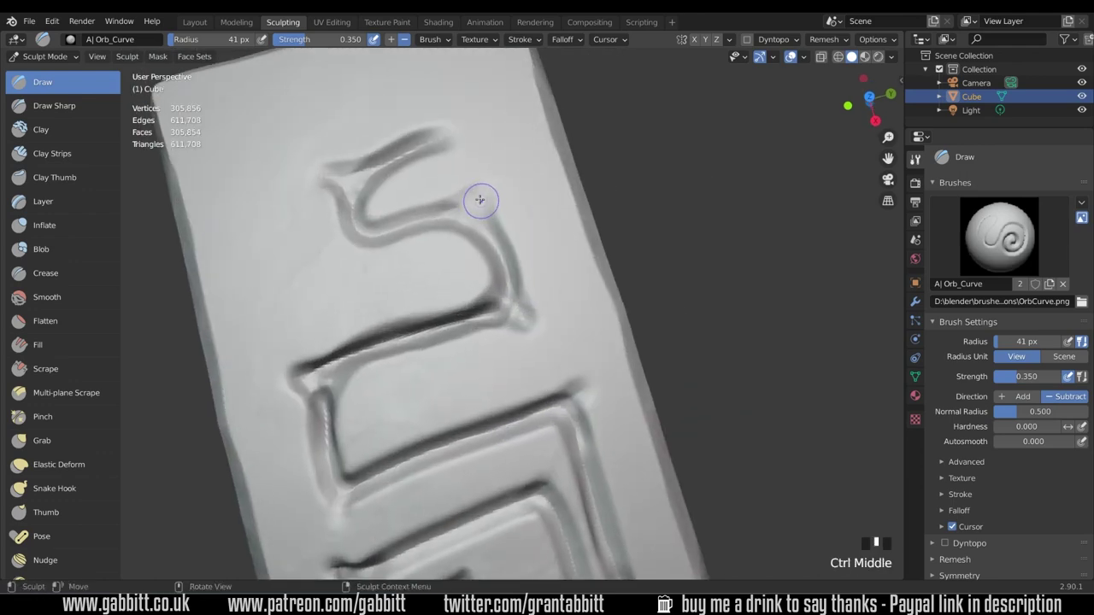
left_click_drag(481, 200, 483, 224)
mouse_move(483, 223)
middle_mouse_down("ctrl")
mouse_move(482, 371)
mouse_move(554, 426)
mouse_move(506, 488)
middle_mouse_up("ctrl")
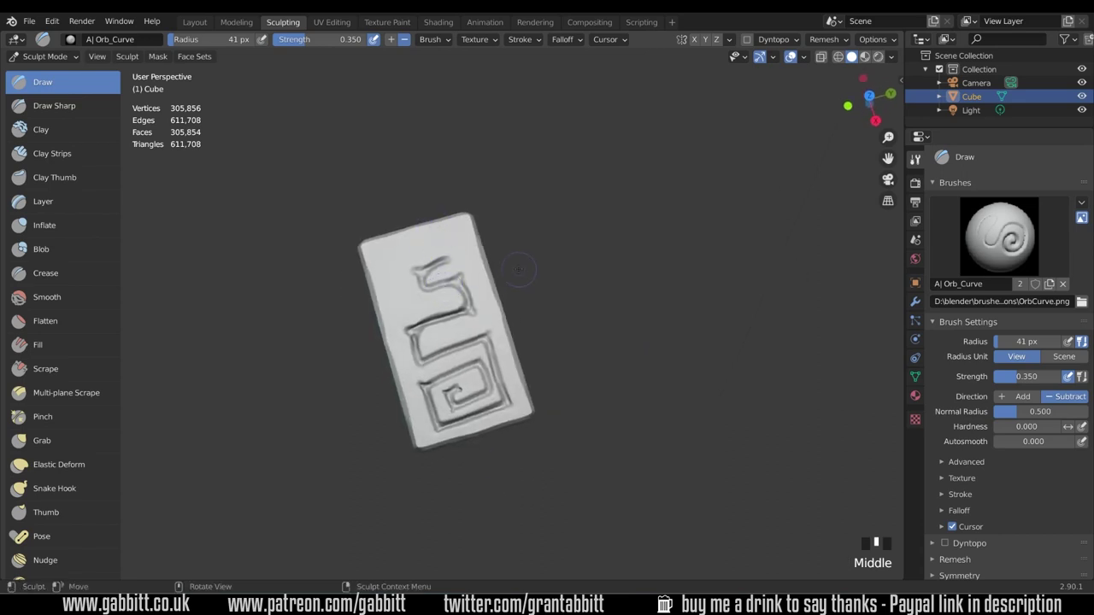
middle_click_drag(519, 271, 460, 268, "shift")
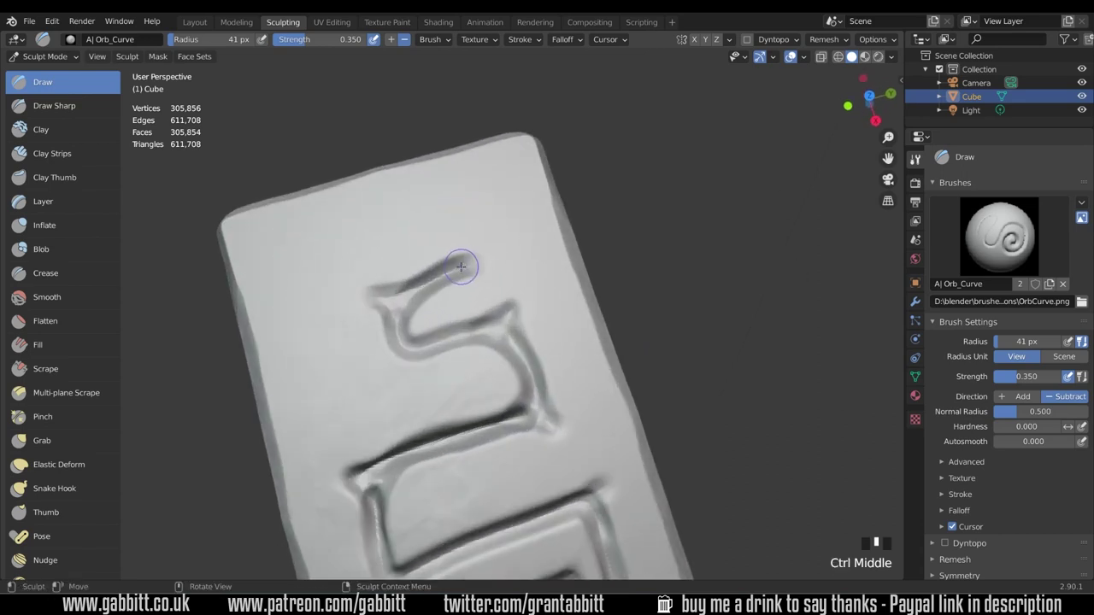
mouse_move(461, 267)
left_mouse_down()
mouse_move(489, 223)
mouse_move(410, 191)
mouse_move(271, 269)
left_mouse_up()
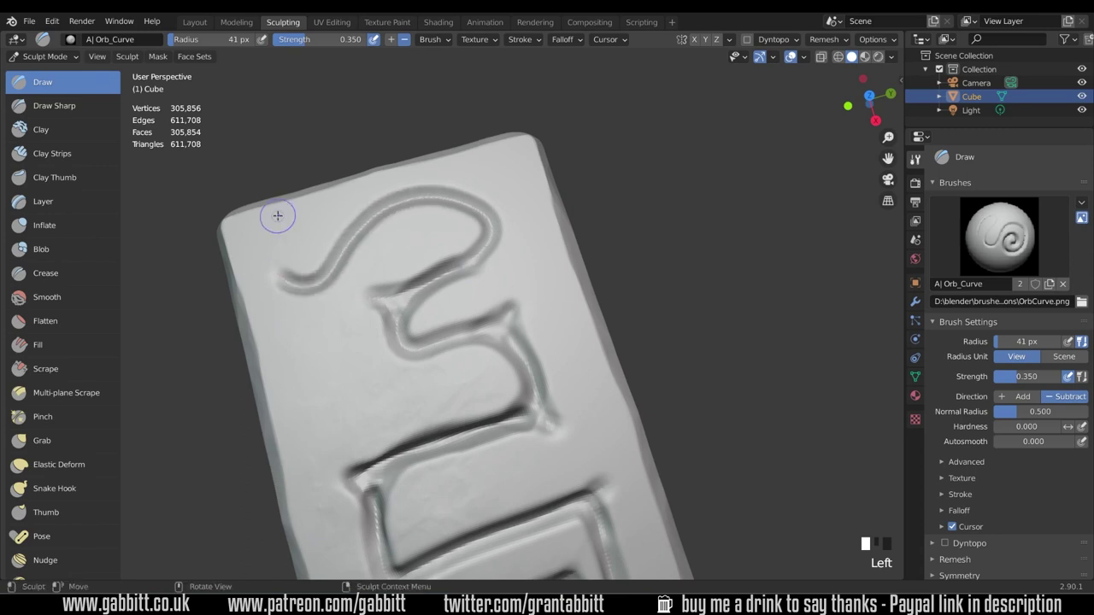
Carve short strokes at the open end of the S-curve groove to fork its tip, smoothing around them.
scroll(277, 216, "down", 4)
middle_click_drag(427, 282, 552, 317)
scroll(495, 295, "up", 4)
scroll(552, 317, "up", 1)
mouse_move(410, 323)
left_mouse_down()
mouse_move(344, 297)
mouse_move(385, 365)
mouse_move(391, 351)
left_mouse_up()
mouse_move(389, 334)
left_mouse_down()
mouse_move(391, 352)
mouse_move(373, 323)
left_mouse_up()
left_click_drag(381, 349, 404, 330, "shift")
left_click_drag(425, 313, 367, 326)
left_click_drag(362, 319, 420, 322, "shift")
Carve a small oval pit beside the groove's bend near the open end and smooth around it.
mouse_move(421, 322)
middle_mouse_down()
mouse_move(579, 435)
mouse_move(410, 220)
middle_mouse_up()
left_click(412, 236)
left_click_drag(422, 248, 405, 227, "shift")
mouse_move(405, 228)
middle_mouse_down()
mouse_move(513, 385)
mouse_move(577, 515)
middle_mouse_up()
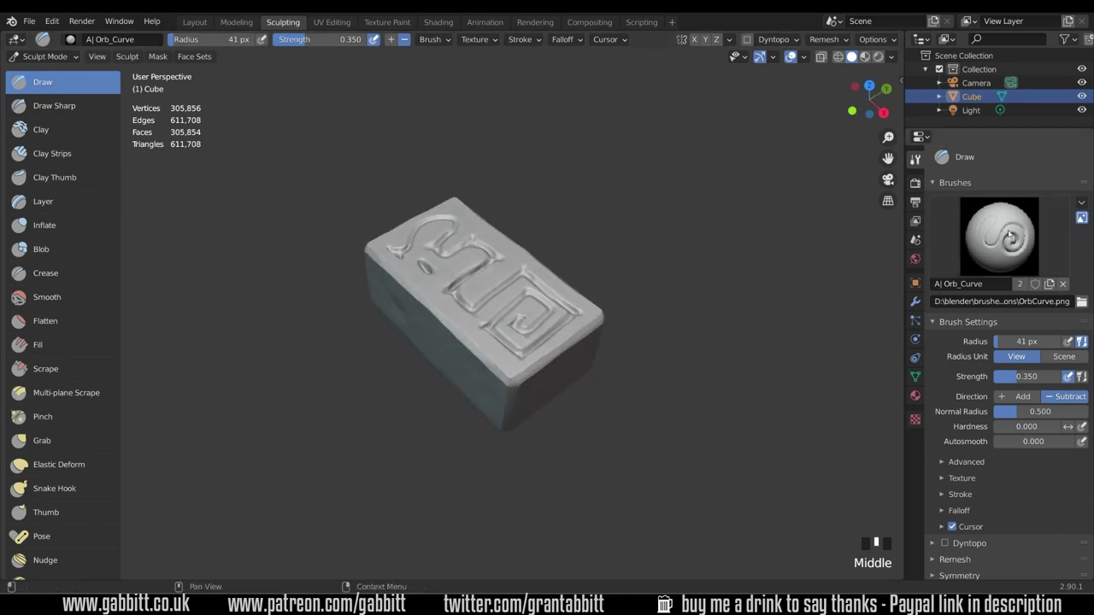
Switch to the Orb_Slash_Curve brush and cut a first thin slash across the block's long top edge.
left_click(1010, 236)
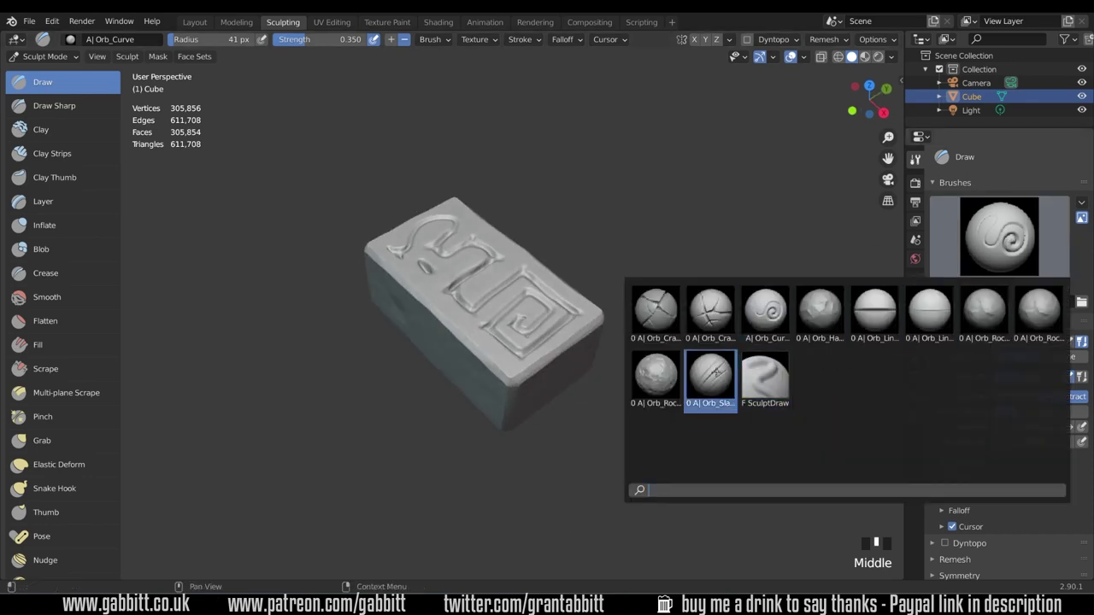
left_click(715, 373)
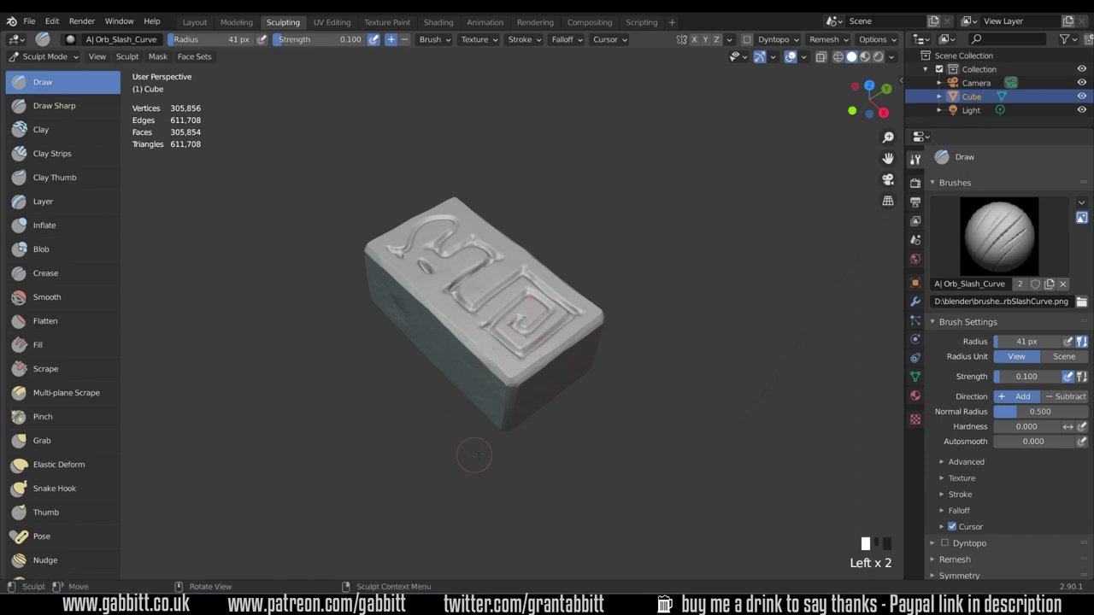
middle_click_drag(475, 455, 549, 430)
middle_click_drag(527, 284, 508, 311)
left_click(498, 390)
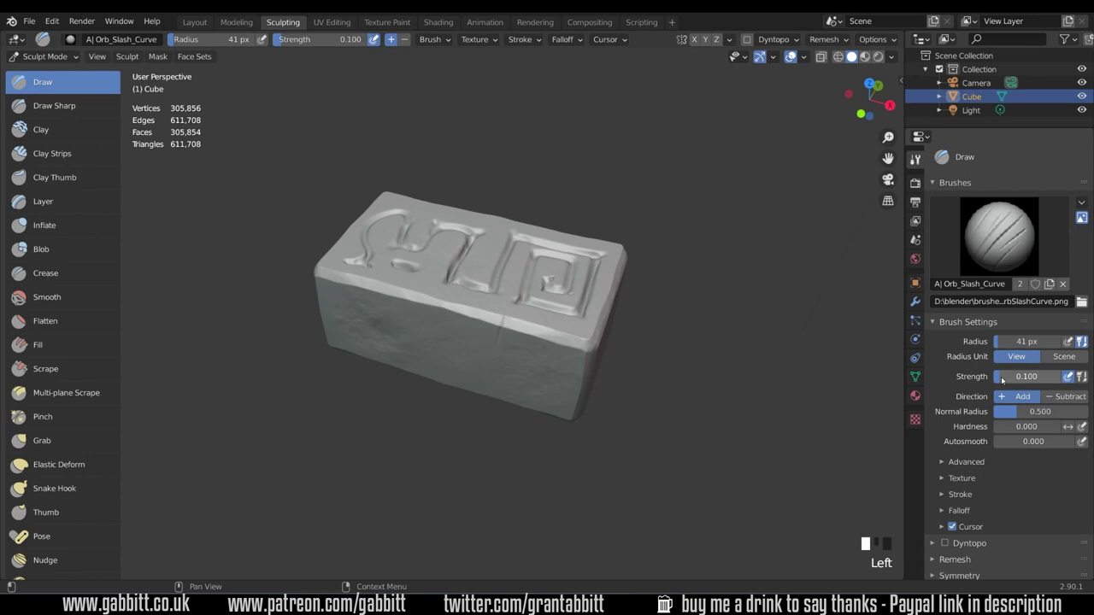
Set the brush strength to 0.206 and cut thin slashes across several edges around the block.
left_click_drag(1002, 380, 1019, 379)
middle_click_drag(462, 308, 439, 297)
middle_click_drag(464, 394, 538, 386)
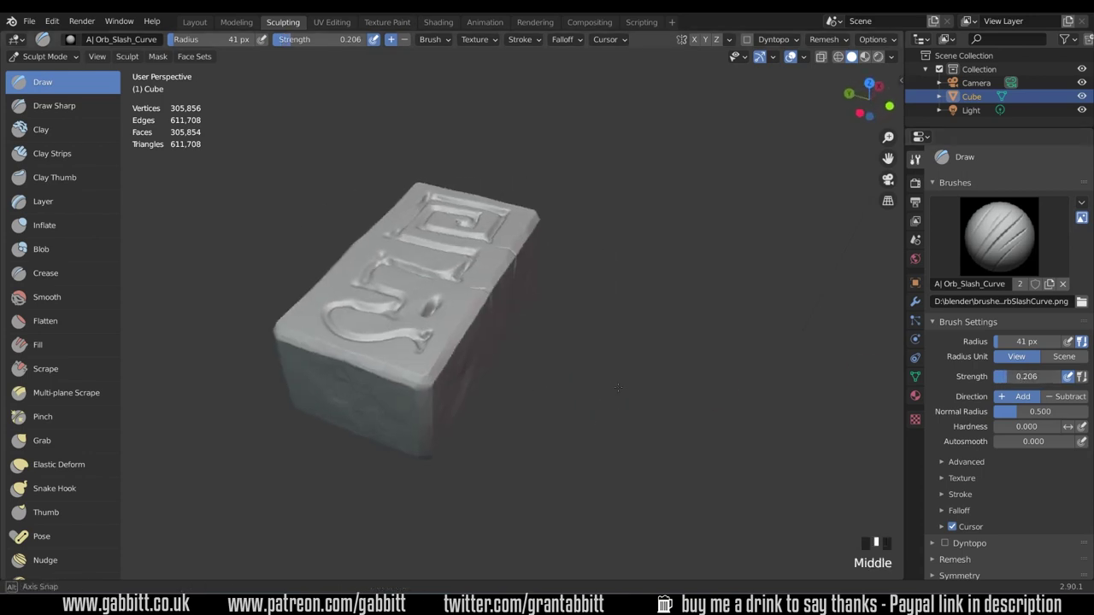
left_click_drag(427, 366, 430, 408)
mouse_move(432, 441)
middle_mouse_down()
mouse_move(470, 457)
mouse_move(518, 375)
middle_mouse_up()
left_click_drag(470, 306, 499, 248)
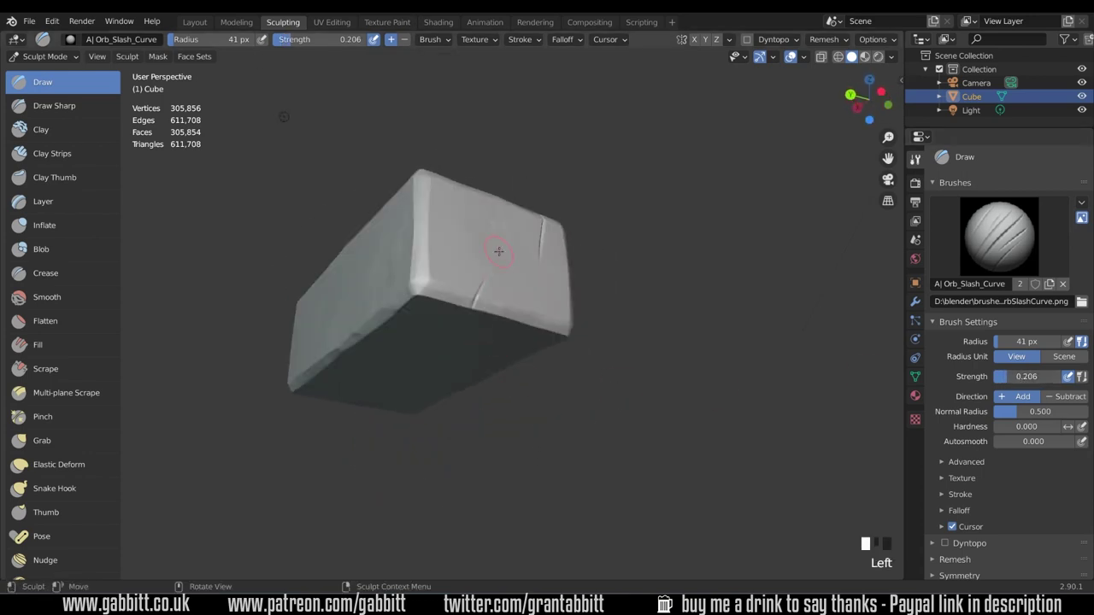
mouse_move(509, 257)
middle_mouse_down()
mouse_move(486, 350)
mouse_move(472, 355)
middle_mouse_up()
left_click_drag(475, 363, 484, 420)
mouse_move(558, 462)
middle_mouse_down()
mouse_move(509, 504)
mouse_move(417, 443)
middle_mouse_up()
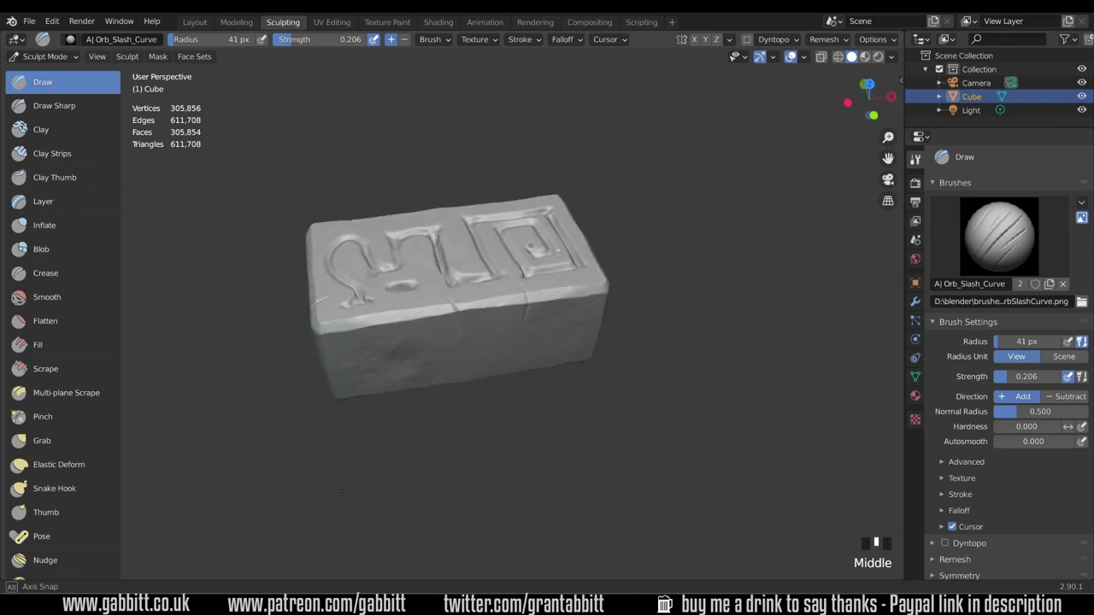
Switch the Draw tool to the Orb_Line_Large brush.
middle_click_drag(474, 377, 406, 418)
left_click(947, 269)
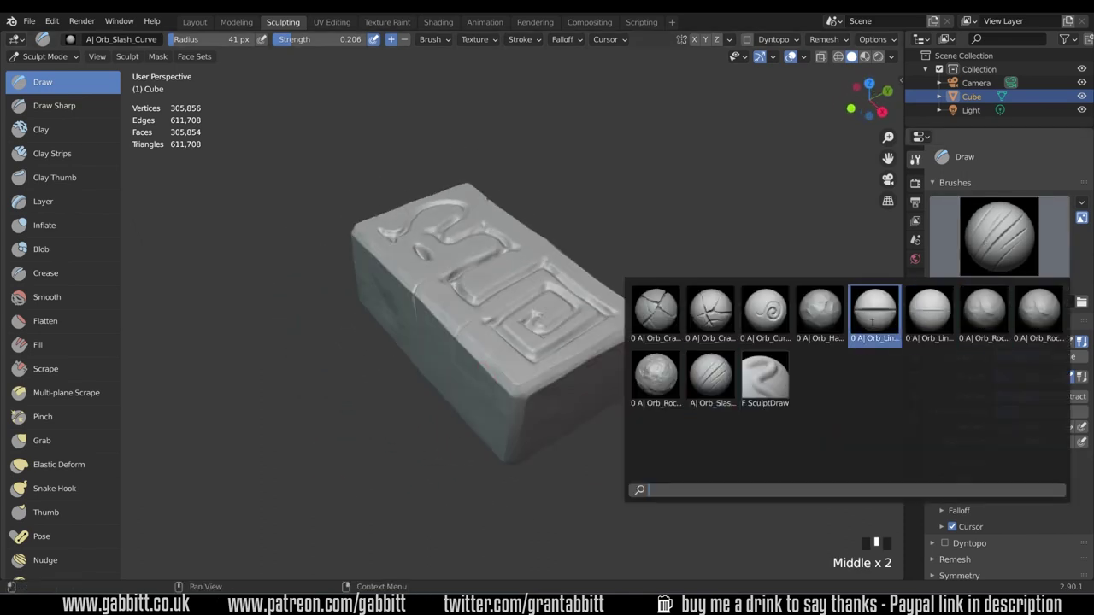
left_click(875, 310)
mouse_move(565, 368)
middle_mouse_down()
mouse_move(541, 413)
mouse_move(542, 392)
middle_mouse_up()
left_click(541, 413)
left_click_drag(540, 395, 536, 369)
mouse_move(540, 376)
middle_mouse_down()
mouse_move(504, 386)
mouse_move(485, 377)
middle_mouse_up()
key("ctrl+z")
key("ctrl+z")
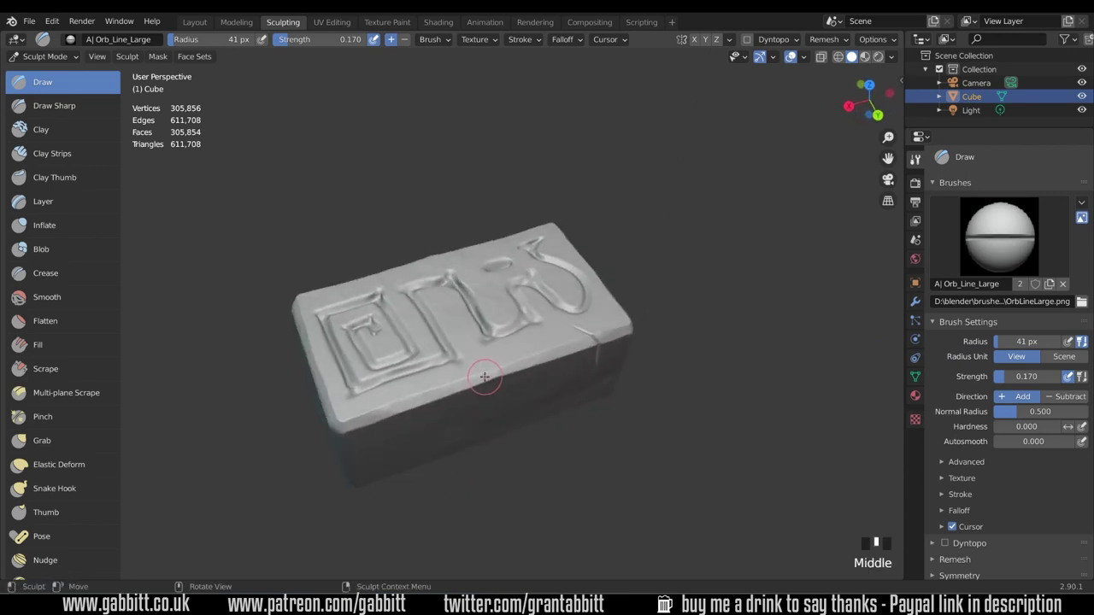
left_click_drag(485, 377, 519, 468)
middle_click_drag(585, 444, 540, 409)
key("ctrl+z")
Cut straight crack lines with the Orb_Line_Large brush across the block's long and short top edges.
left_click_drag(430, 330, 428, 462)
mouse_move(428, 461)
middle_mouse_down()
mouse_move(461, 479)
mouse_move(523, 464)
mouse_move(511, 427)
mouse_move(410, 351)
middle_mouse_up()
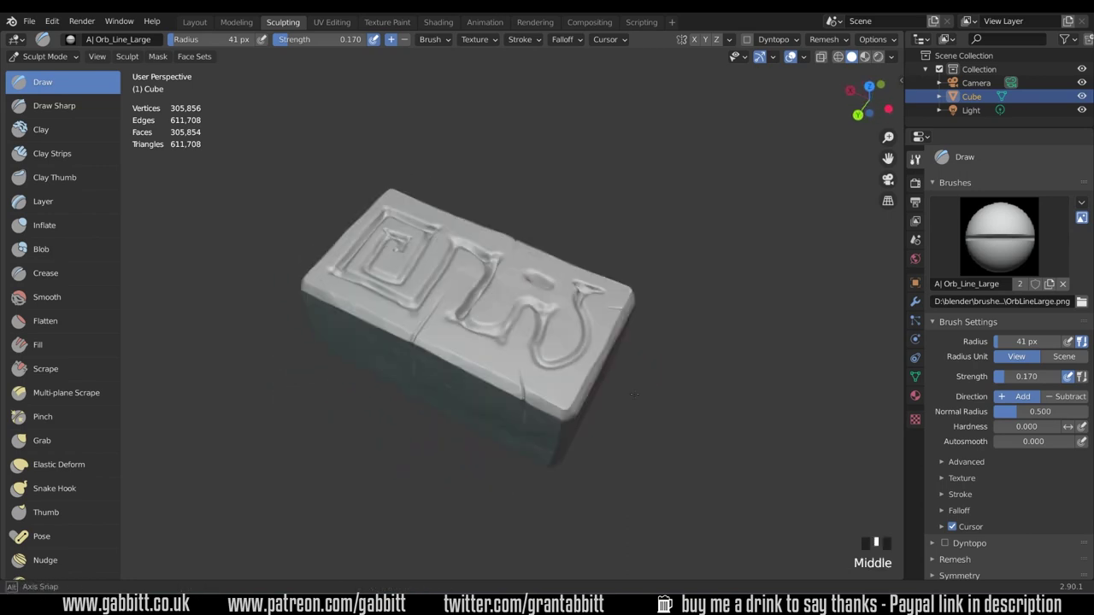
left_click_drag(470, 337, 464, 375)
middle_click_drag(626, 344, 689, 347)
left_click_drag(387, 336, 399, 402)
mouse_move(419, 401)
middle_mouse_down()
mouse_move(471, 395)
mouse_move(521, 282)
mouse_move(495, 393)
mouse_move(508, 398)
middle_mouse_up()
left_click_drag(430, 376, 437, 419)
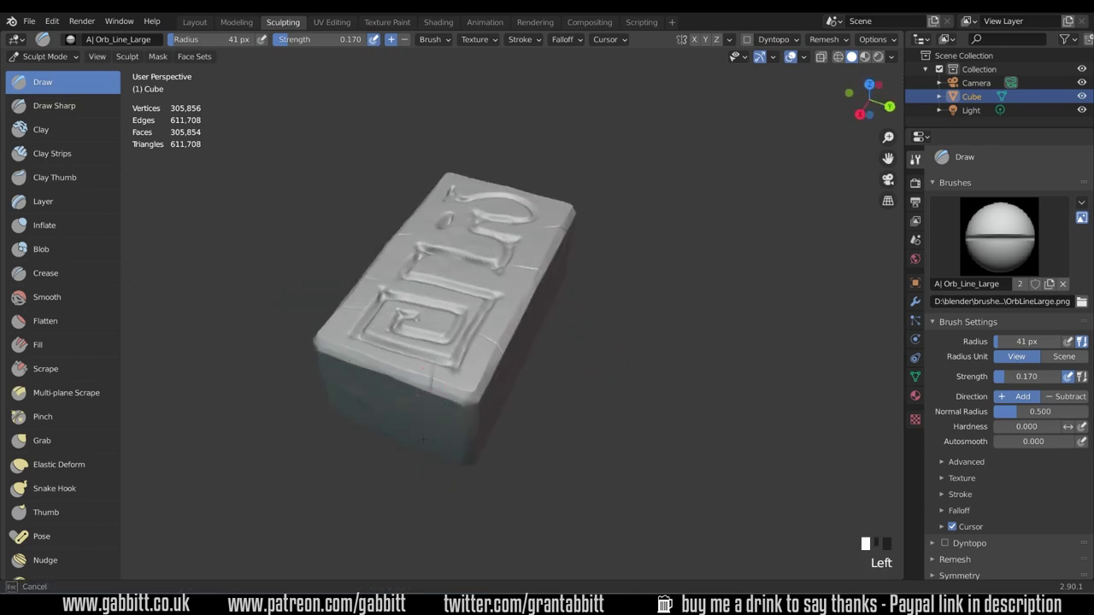
middle_click_drag(421, 440, 669, 444)
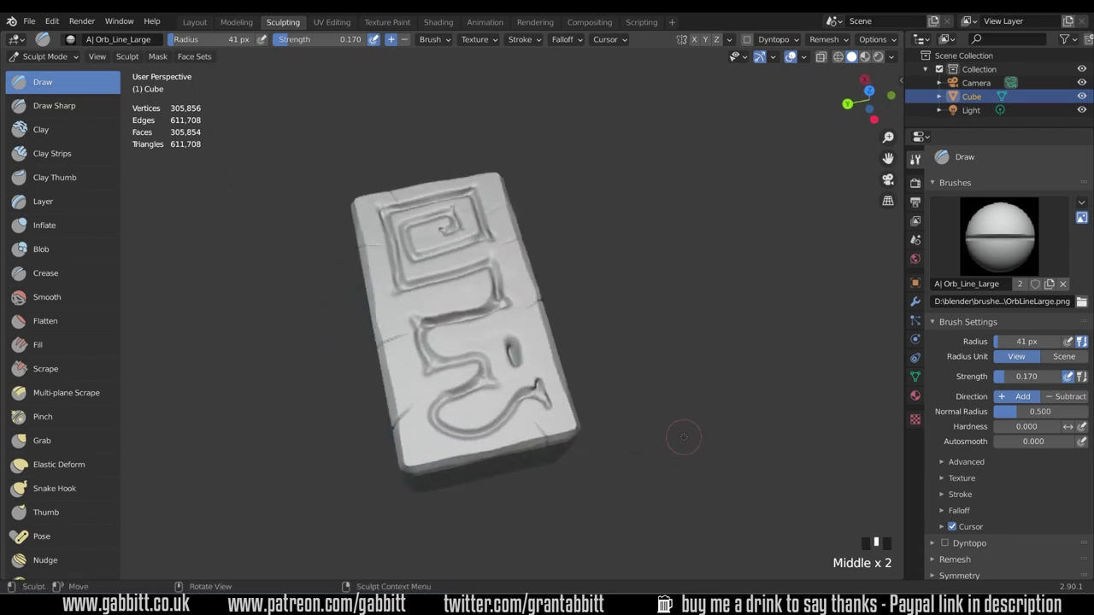
Switch to the Clay Strips tool with the Orb_rubble_02 brush.
left_click(81, 156)
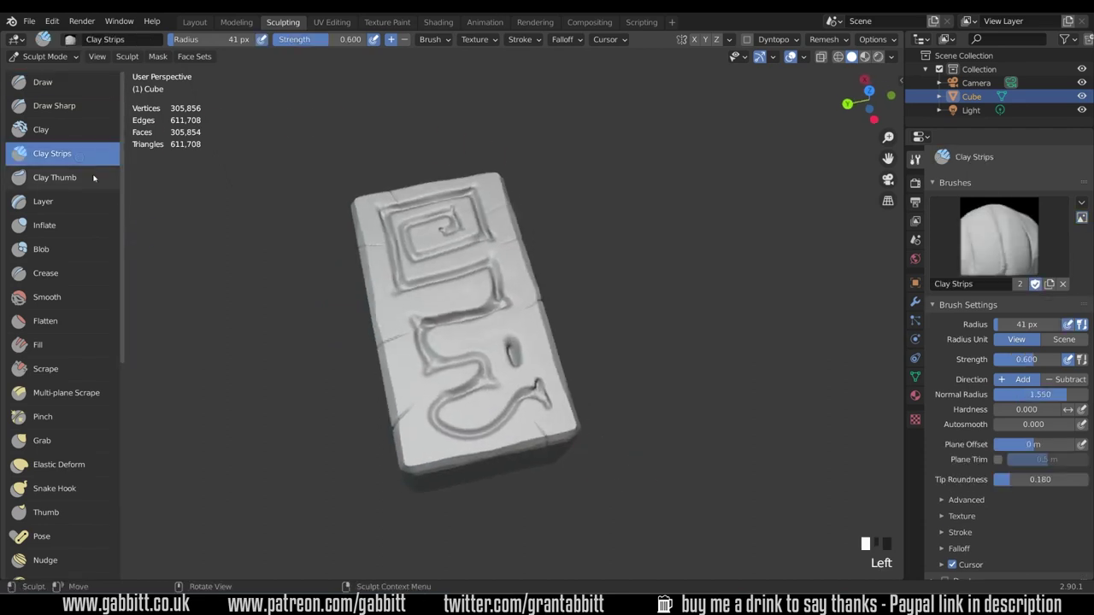
left_click(999, 235)
left_click(710, 314)
middle_click_drag(567, 390, 457, 367)
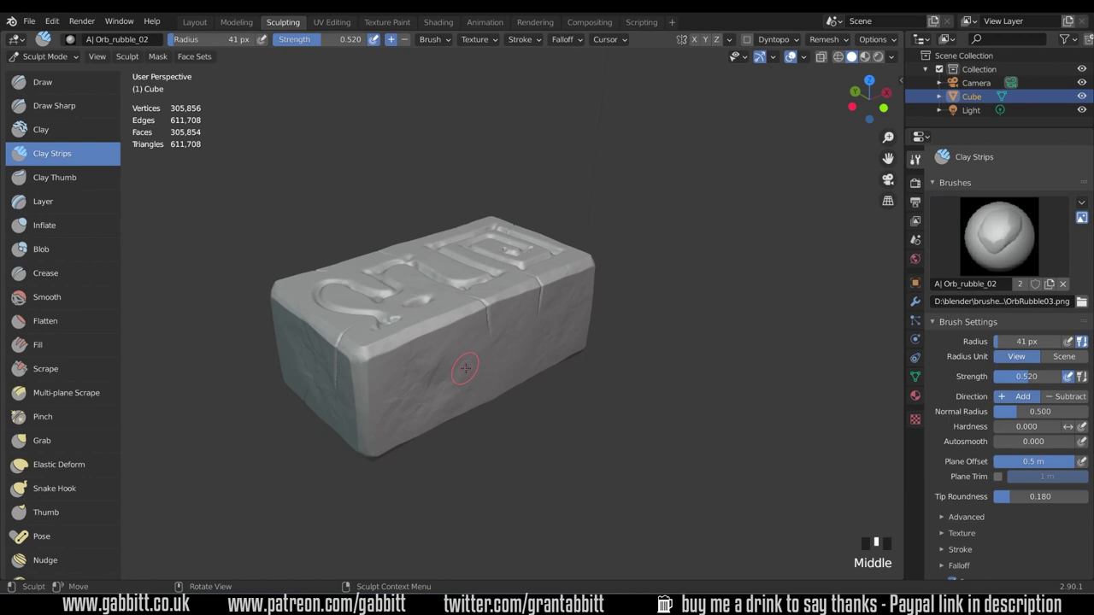
left_click_drag(466, 368, 483, 419, "ctrl")
middle_click_drag(483, 418, 432, 345)
key("ctrl+z")
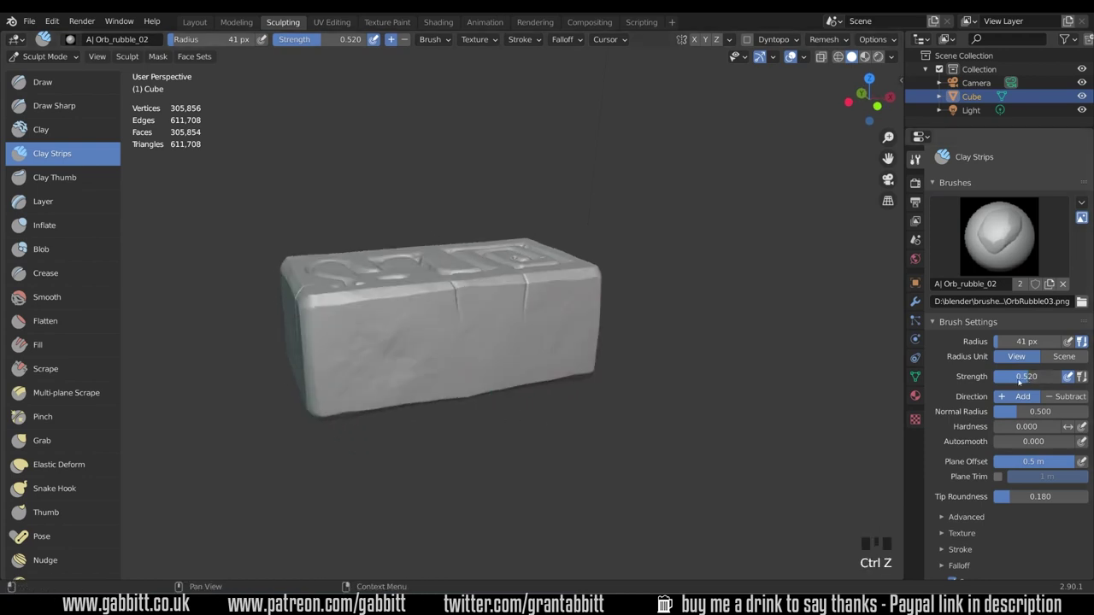
Set the brush strength to 0.295 and carve inverted Orb_rubble_02 dents into the block's surfaces.
left_click_drag(1018, 383, 1003, 382)
mouse_move(403, 342)
left_mouse_down("ctrl")
mouse_move(395, 359)
mouse_move(457, 397)
left_mouse_up("ctrl")
mouse_move(457, 396)
middle_mouse_down()
mouse_move(465, 444)
mouse_move(483, 457)
middle_mouse_up()
left_click_drag(481, 350, 488, 356, "ctrl")
middle_click_drag(488, 357, 535, 394)
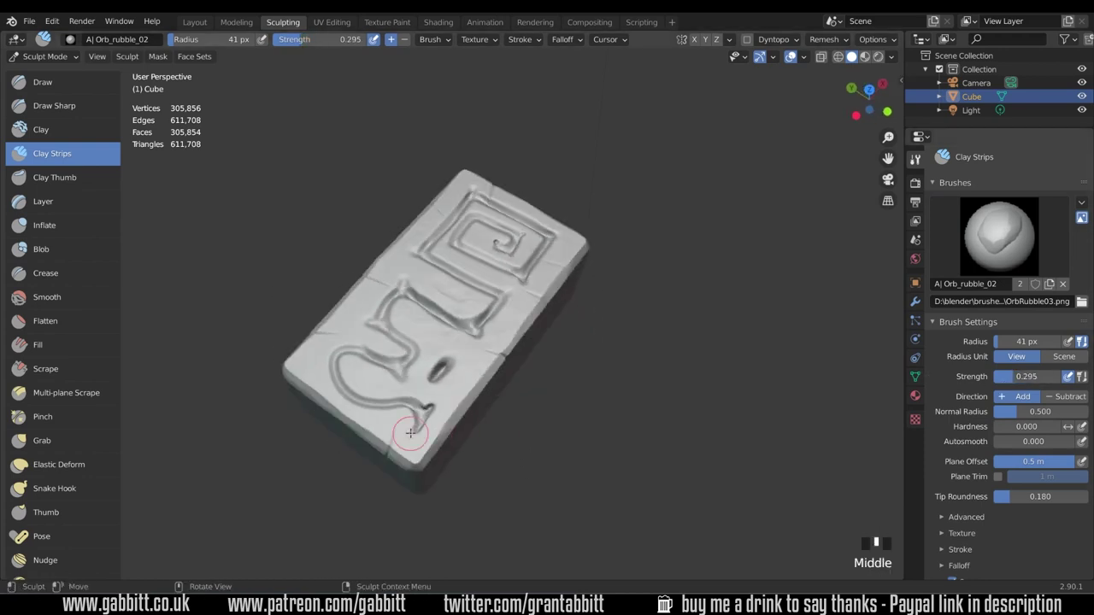
middle_click_drag(470, 409, 471, 381)
mouse_move(473, 444)
left_mouse_down("ctrl")
mouse_move(476, 475)
mouse_move(509, 510)
left_mouse_up("ctrl")
middle_click_drag(412, 359, 487, 390)
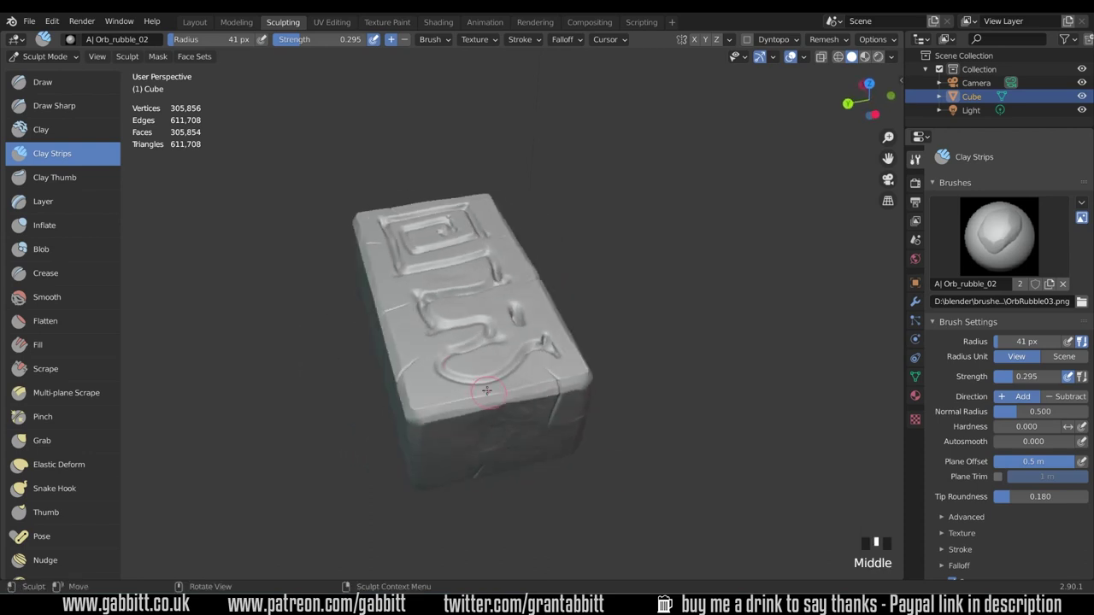
left_click_drag(547, 410, 571, 444, "ctrl")
mouse_move(571, 444)
middle_mouse_down()
mouse_move(619, 414)
mouse_move(579, 464)
middle_mouse_up()
key("ctrl+z")
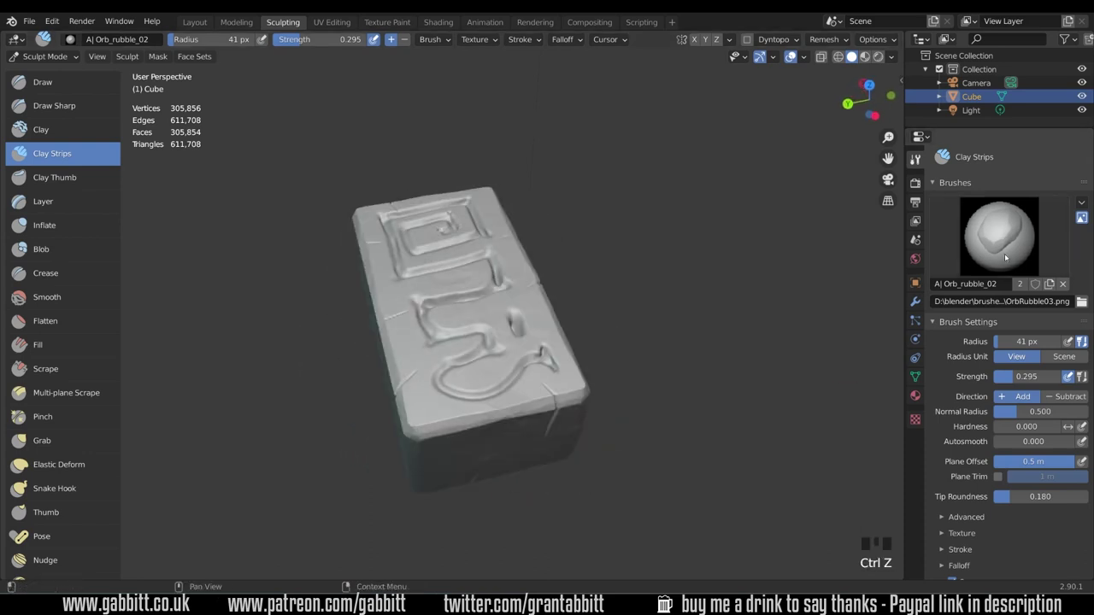
Switch to the Orb_rubble_03 brush, set its strength to 0.226 and carve inverted dents into the block.
left_click(1006, 257)
left_click(766, 315)
middle_click_drag(406, 389, 486, 342)
left_click_drag(487, 342, 498, 338, "ctrl")
mouse_move(498, 342)
middle_mouse_down()
mouse_move(468, 384)
mouse_move(359, 455)
middle_mouse_up()
left_click_drag(1030, 377, 1008, 377)
middle_click_drag(547, 419, 543, 384)
left_click_drag(547, 384, 586, 373, "ctrl")
middle_click_drag(513, 402, 478, 397)
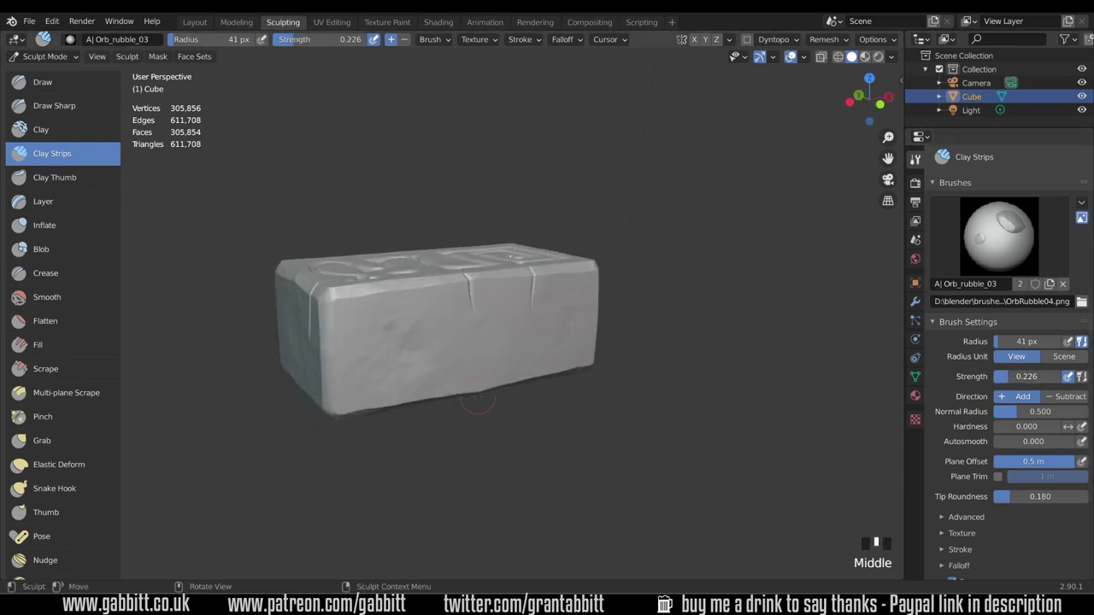
Set the strength to 0.301 and add more Orb_rubble_03 dents around the block.
left_click_drag(1014, 376, 1022, 376)
mouse_move(512, 402)
middle_mouse_down()
mouse_move(500, 452)
mouse_move(459, 327)
middle_mouse_up()
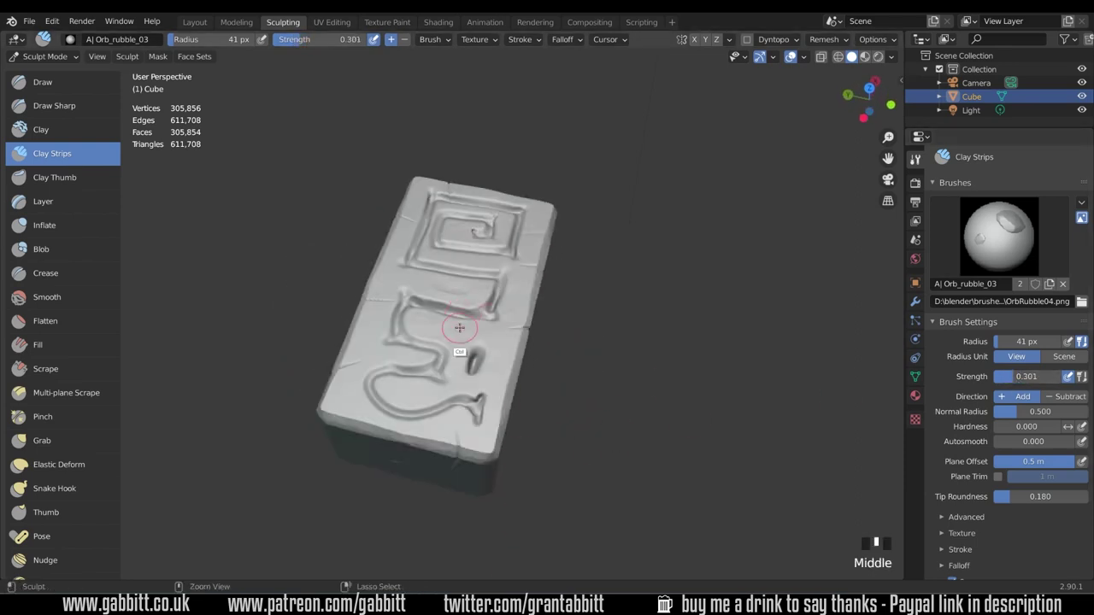
mouse_move(544, 422)
middle_mouse_down()
mouse_move(535, 321)
mouse_move(586, 371)
middle_mouse_up()
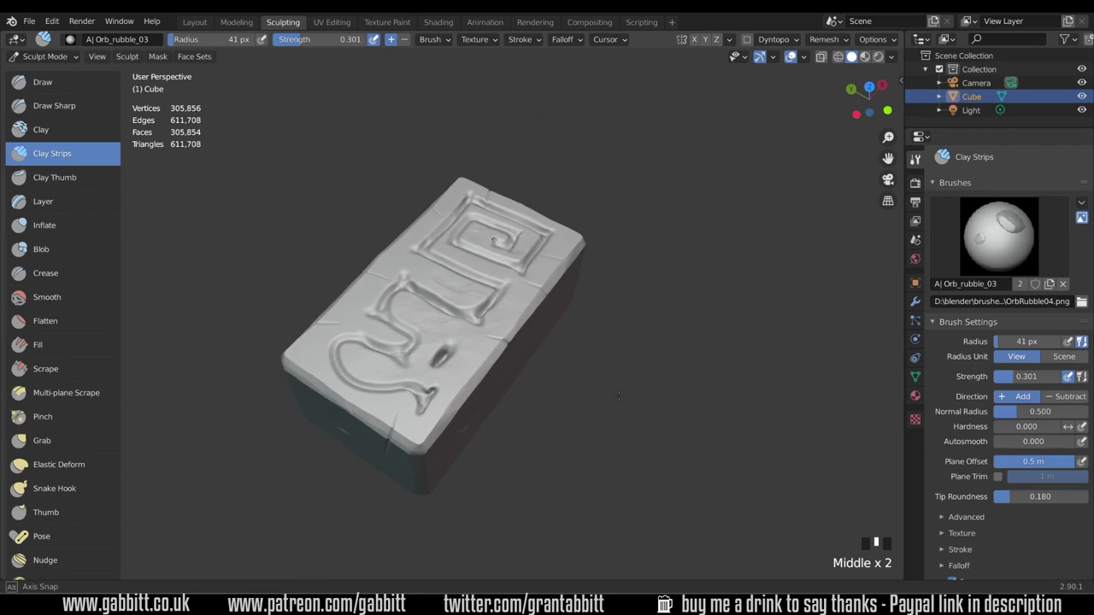
middle_click_drag(618, 396, 561, 353)
left_click(566, 407)
middle_click_drag(566, 408, 487, 405)
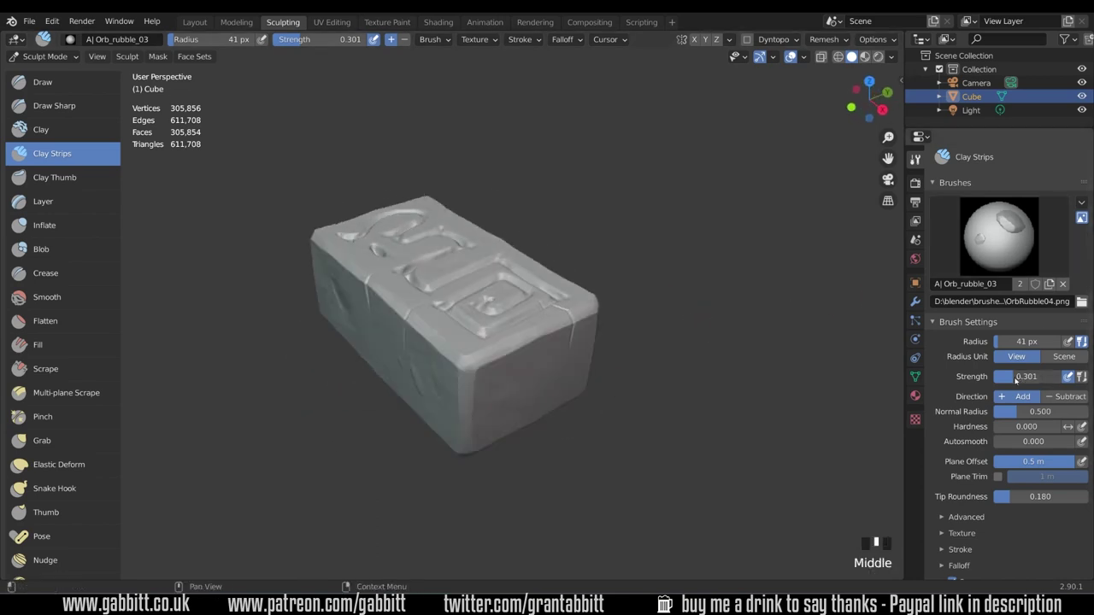
Set the strength to 0.345 and apply short Orb_rubble_03 strokes on the top face around the oval pit and groove.
left_click_drag(1015, 381, 1019, 380)
mouse_move(530, 432)
middle_mouse_down()
mouse_move(594, 425)
mouse_move(645, 465)
middle_mouse_up()
left_click_drag(446, 356, 436, 365)
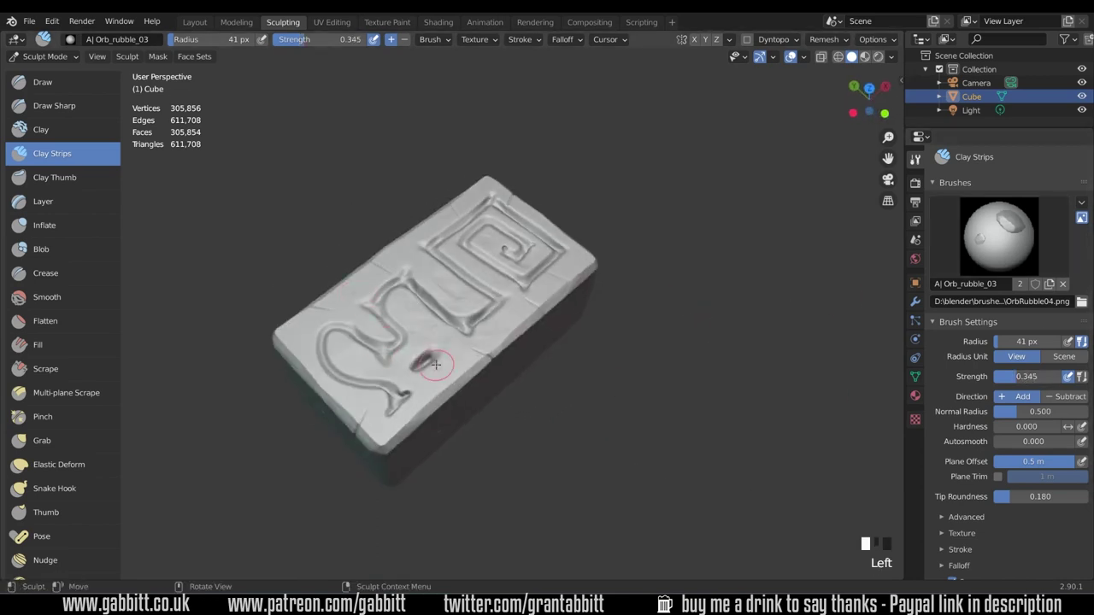
middle_click_drag(436, 365, 438, 395)
left_click_drag(437, 395, 427, 386)
middle_click_drag(547, 363, 547, 352)
left_click_drag(513, 321, 491, 333)
middle_click_drag(559, 347, 555, 359)
left_click_drag(490, 325, 472, 338)
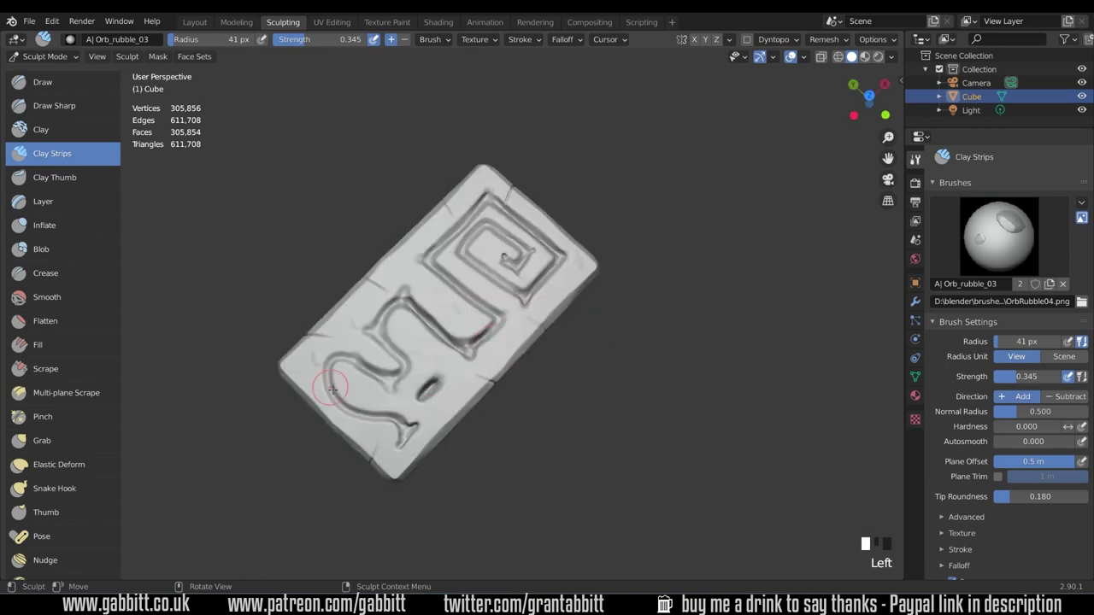
middle_click_drag(332, 389, 358, 385)
Switch to the Orb_rubble_04 brush, set its strength to 0.339 and stamp rubble marks on the block's long side.
left_click(1000, 235)
left_click(821, 316)
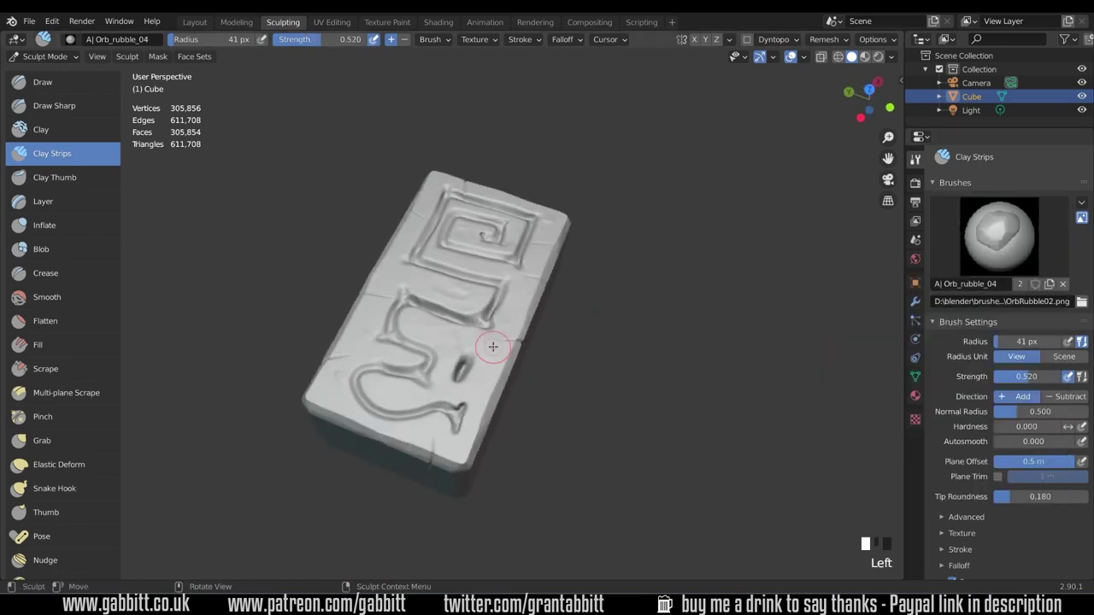
middle_click_drag(503, 373, 415, 447)
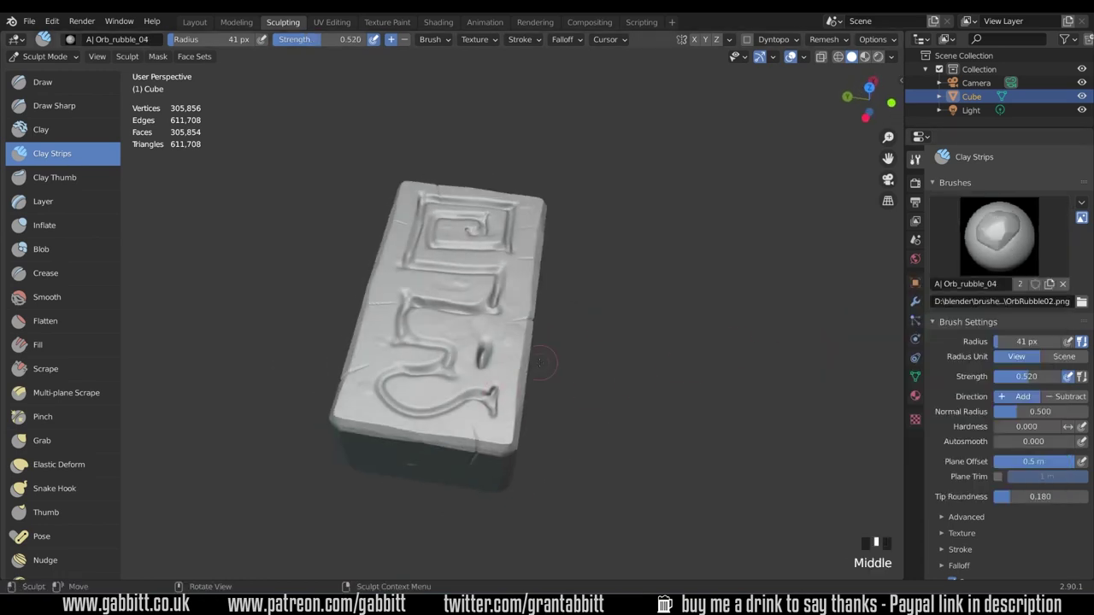
mouse_move(479, 366)
middle_mouse_down()
mouse_move(444, 376)
mouse_move(400, 361)
mouse_move(373, 368)
mouse_move(427, 359)
mouse_move(554, 376)
middle_mouse_up()
left_click(373, 368)
left_click(373, 368)
left_click(441, 367)
left_click(406, 364)
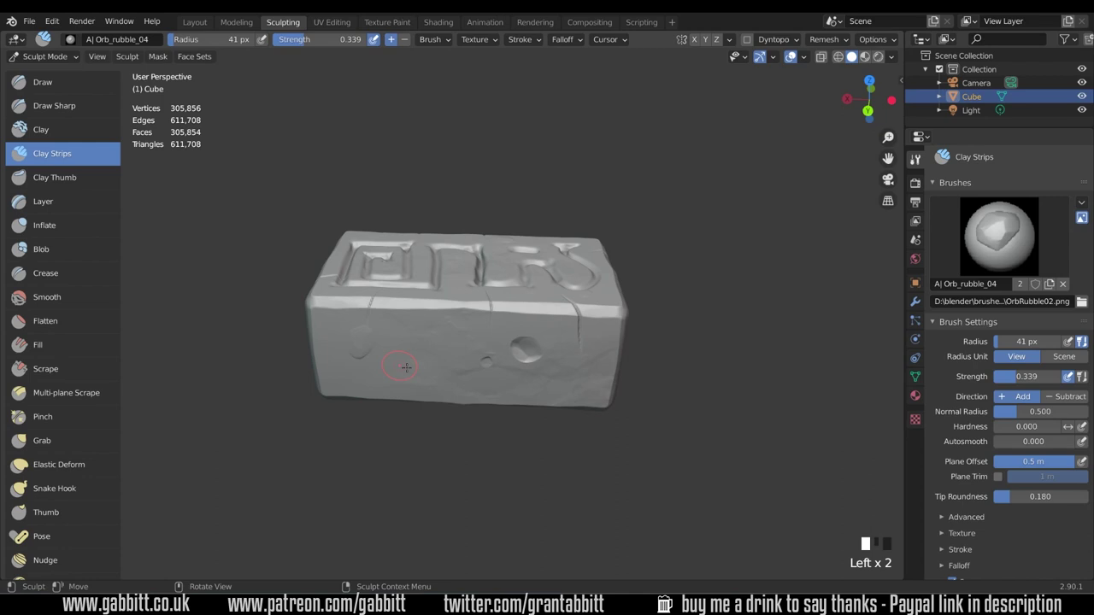
Stamp additional Orb_rubble_04 marks on another part of the block.
middle_click_drag(405, 364, 376, 407)
left_click(436, 330)
left_click(441, 336)
left_click_drag(439, 336, 441, 337)
mouse_move(441, 337)
middle_mouse_down()
mouse_move(623, 477)
mouse_move(444, 465)
middle_mouse_up()
middle_click_drag(564, 453, 501, 488)
Switch to the Orb_Slash_01 brush, set its strength to 0.602 and slash the short edge next to the spiral.
left_click(999, 237)
left_click(874, 312)
mouse_move(581, 410)
middle_mouse_down()
mouse_move(530, 427)
mouse_move(501, 415)
mouse_move(476, 369)
middle_mouse_up()
left_click_drag(476, 368, 484, 405)
left_click_drag(1024, 379, 1045, 380)
left_click_drag(471, 362, 483, 394)
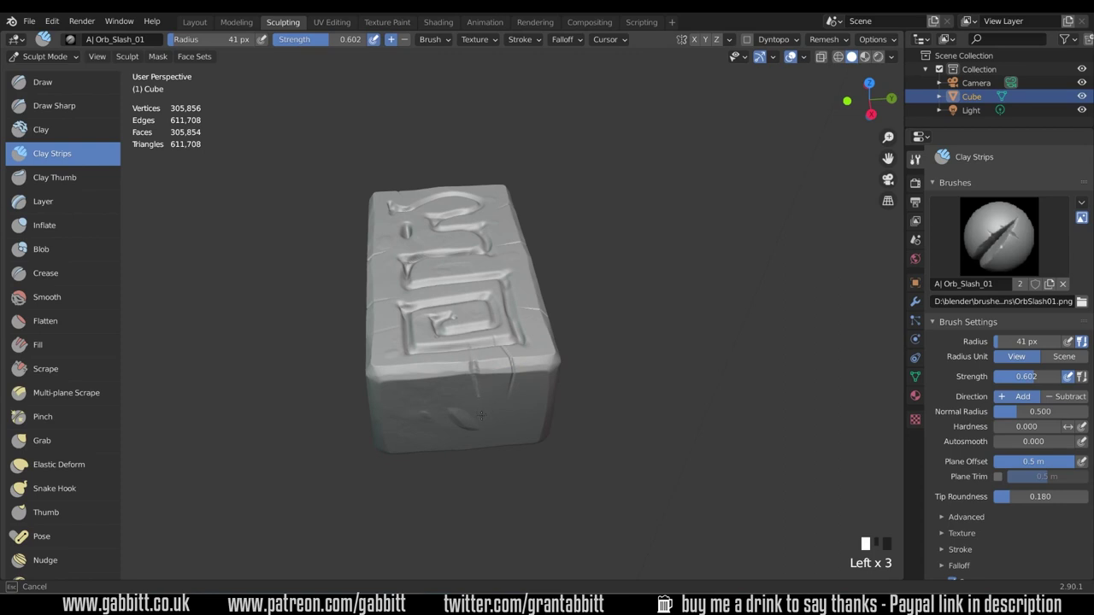
Cut further long Orb_Slash_01 slashes across the block's other faces and edges.
mouse_move(481, 415)
middle_mouse_down()
mouse_move(587, 268)
mouse_move(482, 344)
middle_mouse_up()
mouse_move(453, 347)
left_mouse_down()
mouse_move(465, 403)
mouse_move(448, 398)
mouse_move(452, 259)
left_mouse_up()
middle_click_drag(443, 324, 385, 334)
mouse_move(375, 329)
left_mouse_down()
mouse_move(397, 350)
mouse_move(424, 439)
left_mouse_up()
middle_click_drag(548, 400, 513, 359)
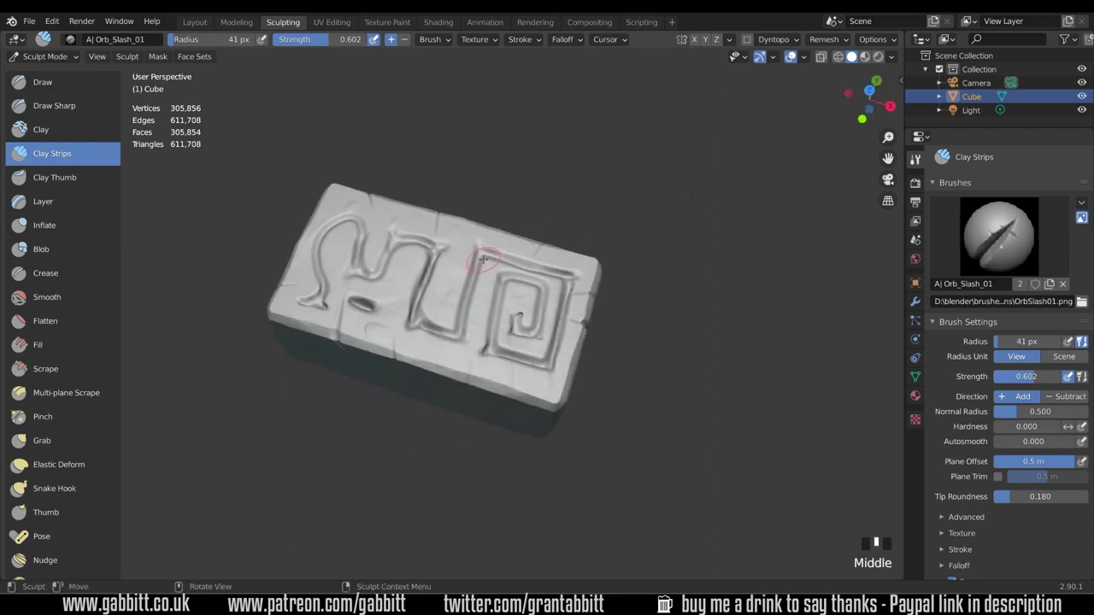
middle_click_drag(484, 255, 527, 430)
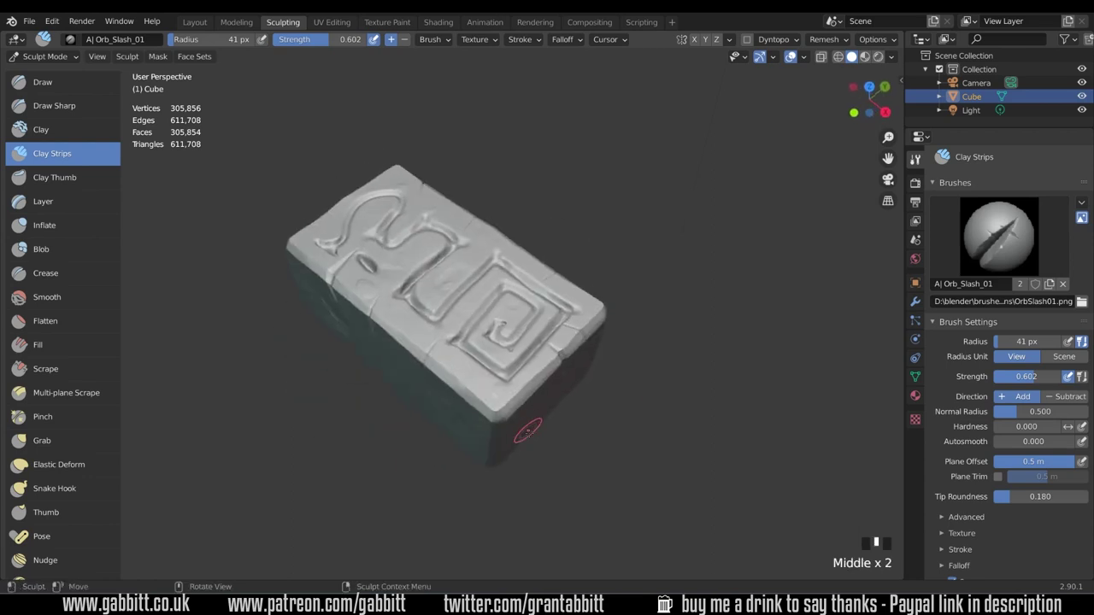
middle_click_drag(605, 390, 582, 444, "ctrl")
mouse_move(576, 446)
middle_mouse_down()
mouse_move(551, 425)
mouse_move(552, 463)
middle_mouse_up()
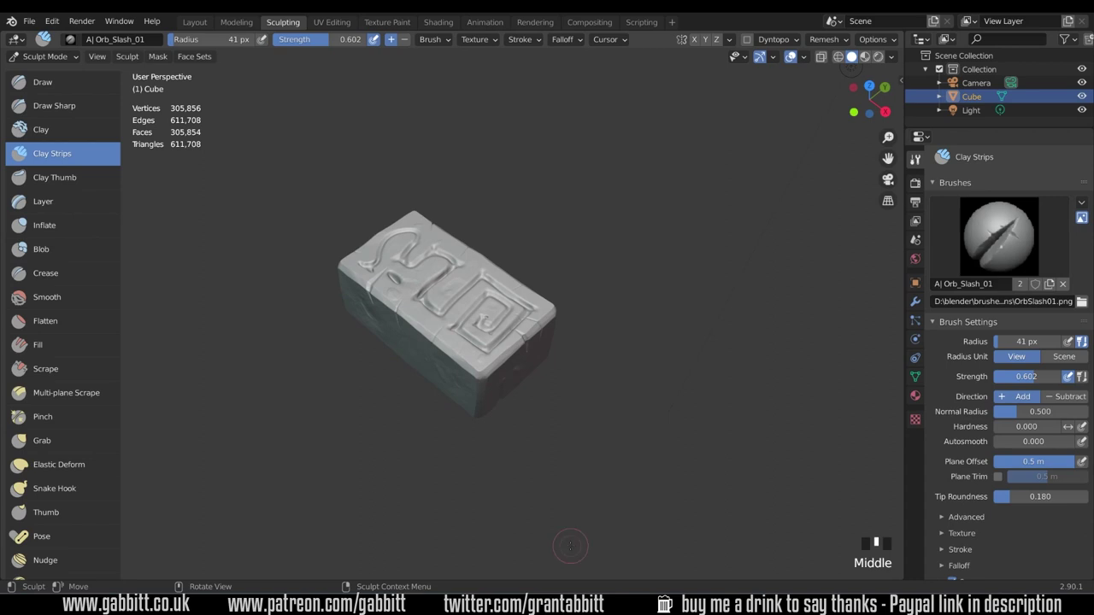